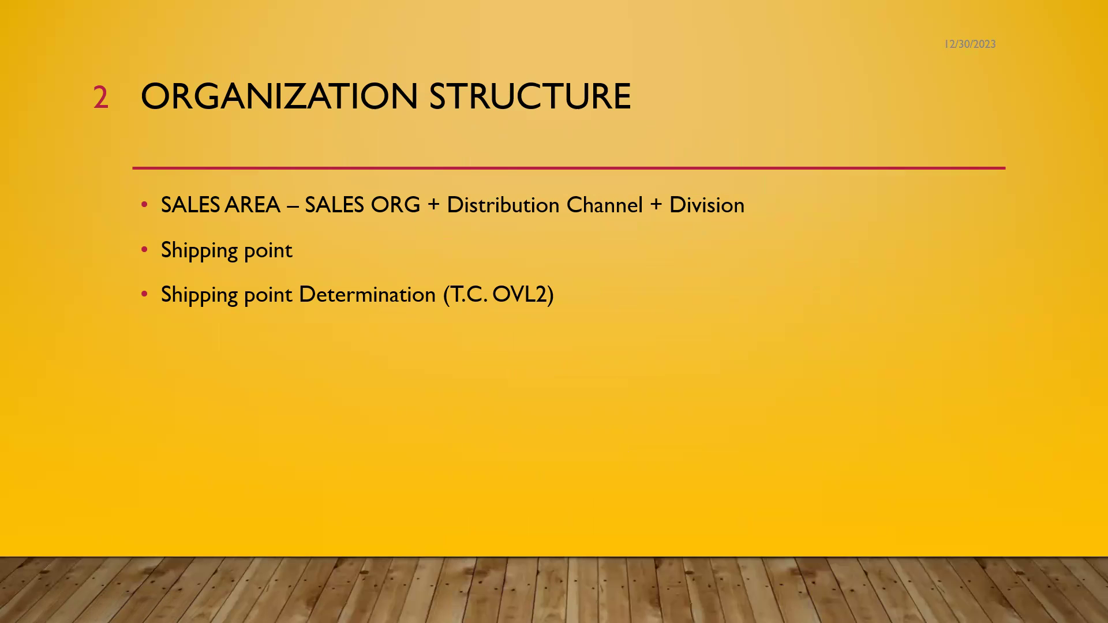
Step: End the PowerPoint slide show and bring the SAP Easy Access window to the front
{"action": "key", "text": "Escape"}
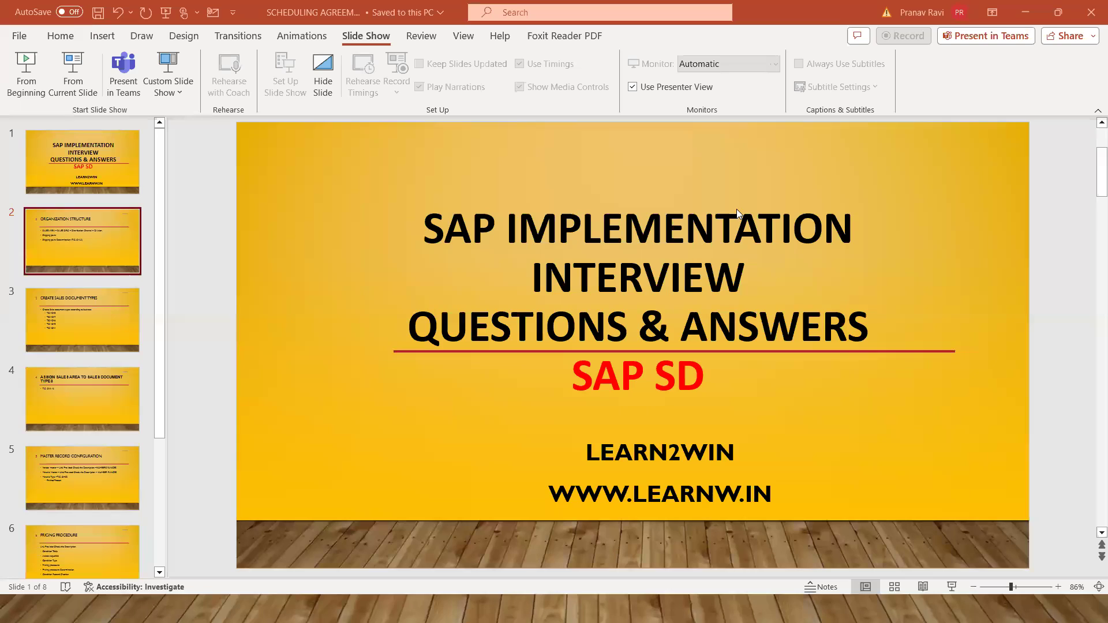
{"action": "mouse_move", "coordinate": [588, 609]}
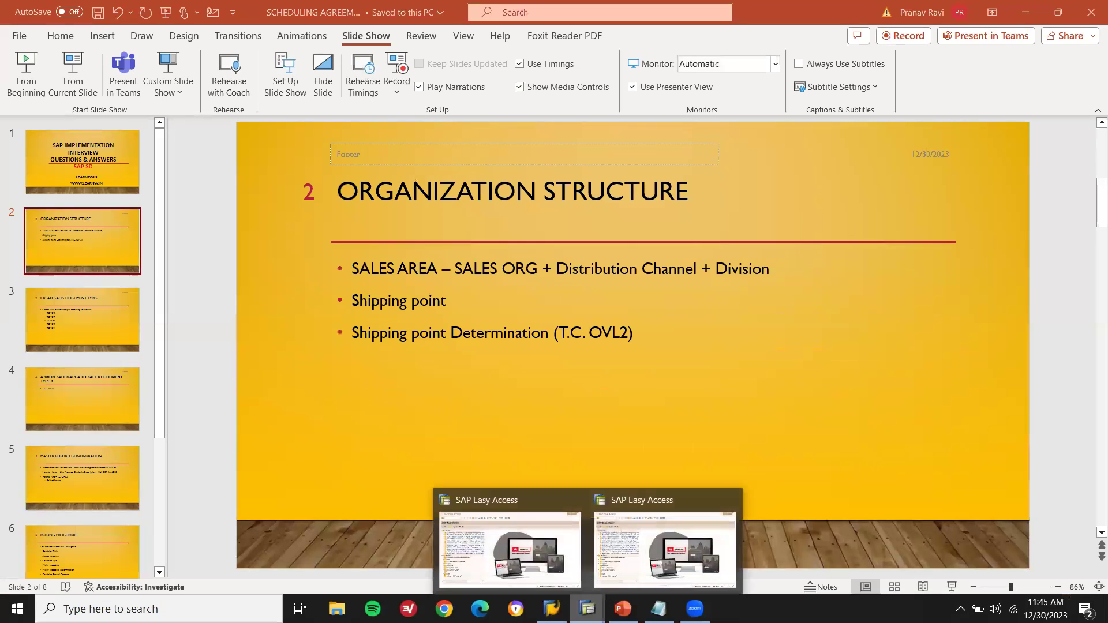
{"action": "left_click", "coordinate": [664, 546]}
Step: Run transaction SPRO and open the SAP Reference IMG
{"action": "left_click", "coordinate": [104, 46]}
{"action": "type", "text": "SPRO"}
{"action": "key", "text": "Return"}
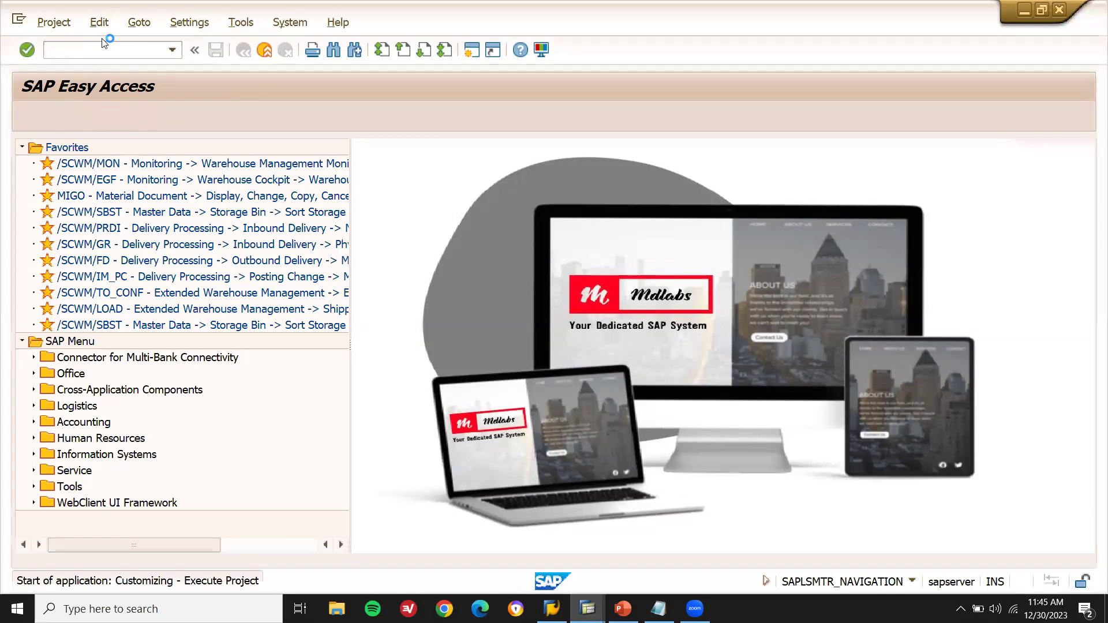
{"action": "left_click", "coordinate": [70, 118]}
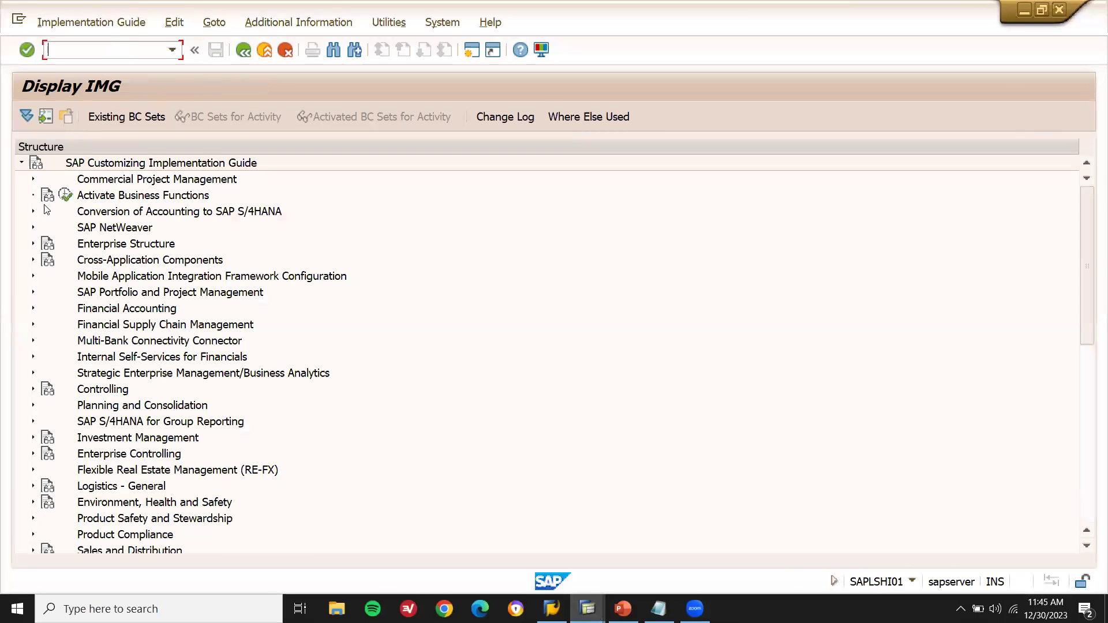
Step: Expand Enterprise Structure > Definition, review Financial Accounting, then show Logistics - General activities
{"action": "left_click", "coordinate": [33, 244]}
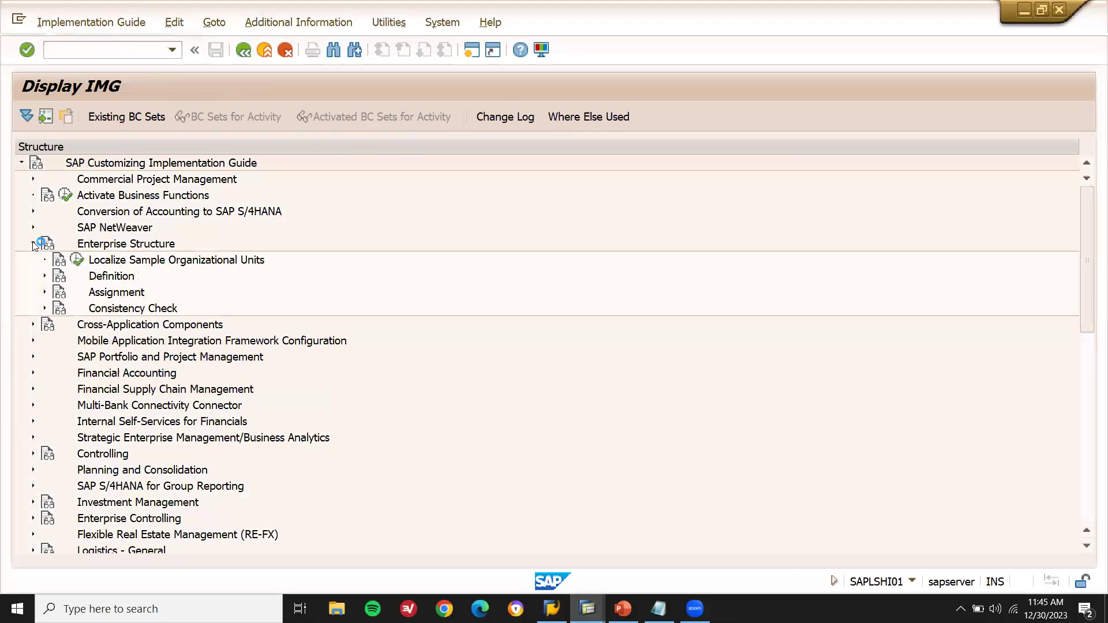
{"action": "left_click", "coordinate": [45, 277]}
{"action": "left_click", "coordinate": [56, 293]}
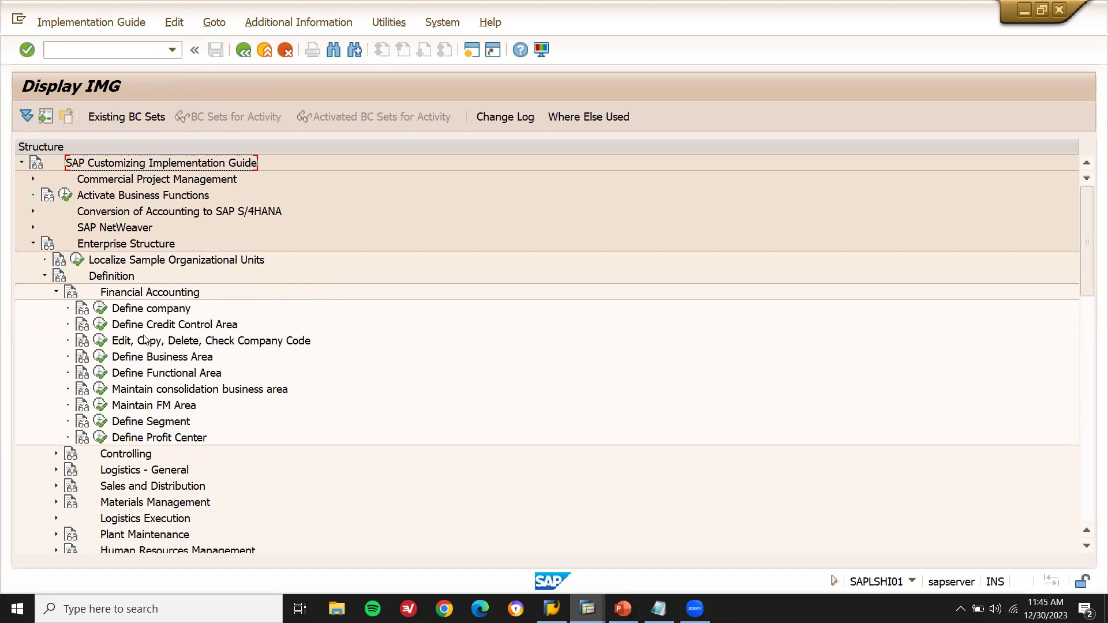
{"action": "left_click", "coordinate": [57, 294]}
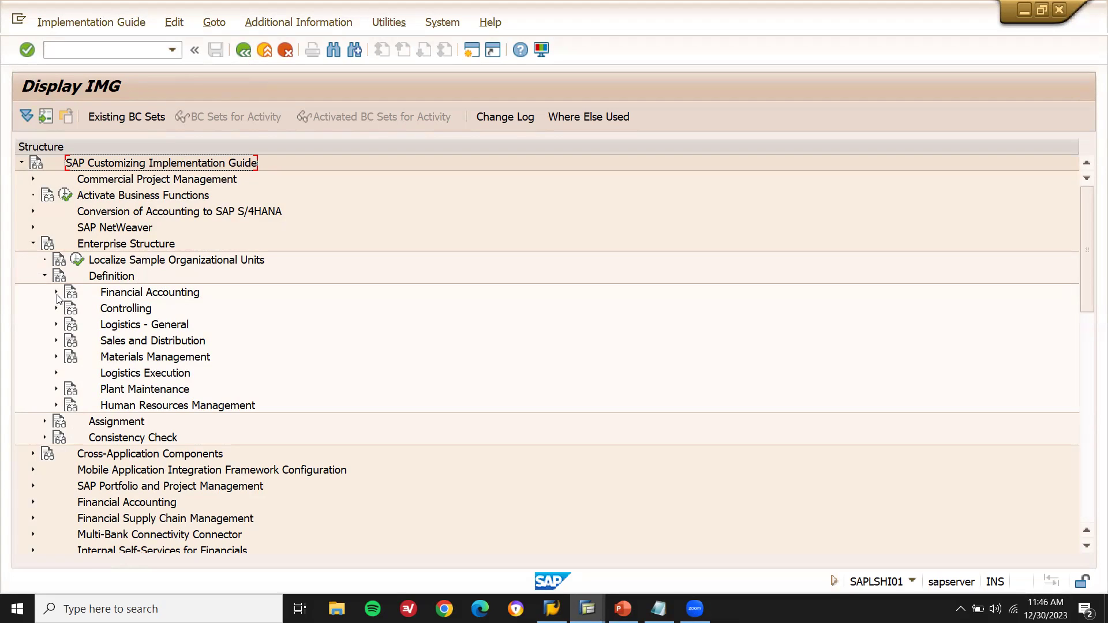
{"action": "left_click", "coordinate": [56, 324]}
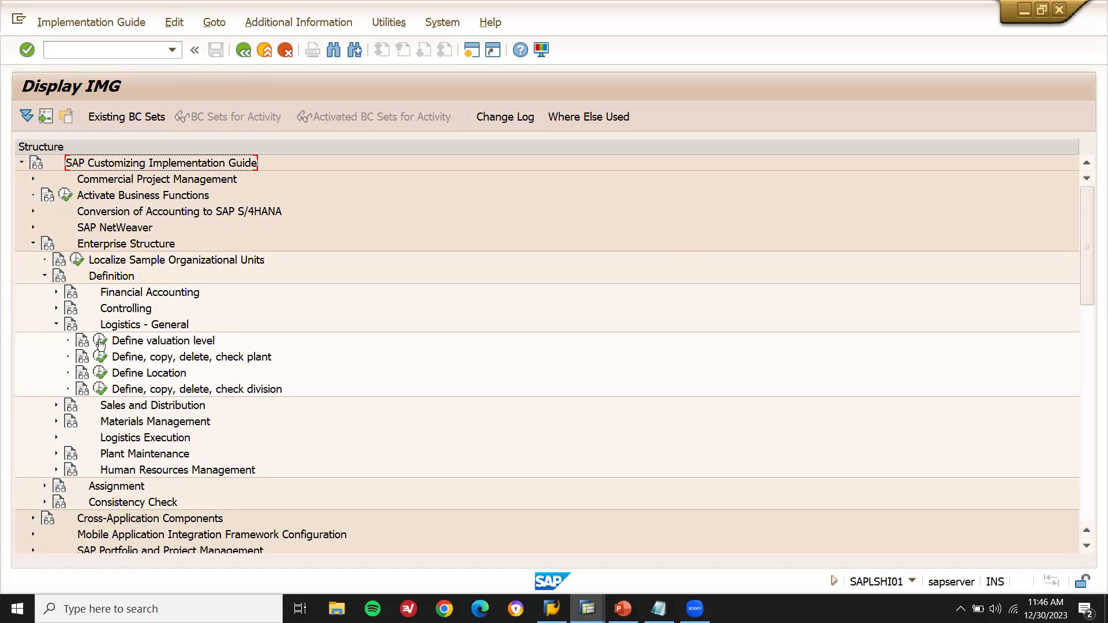
Step: Collapse Logistics - General, then review and collapse Sales and Distribution, Materials Management and Logistics Execution definitions
{"action": "left_click", "coordinate": [56, 325]}
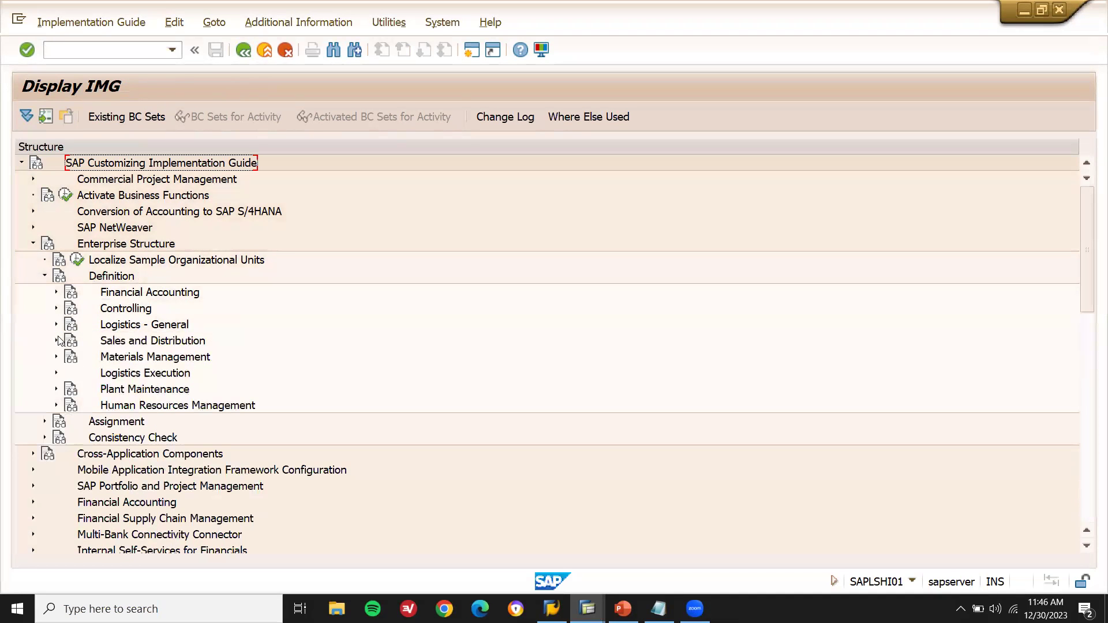
{"action": "left_click", "coordinate": [56, 342]}
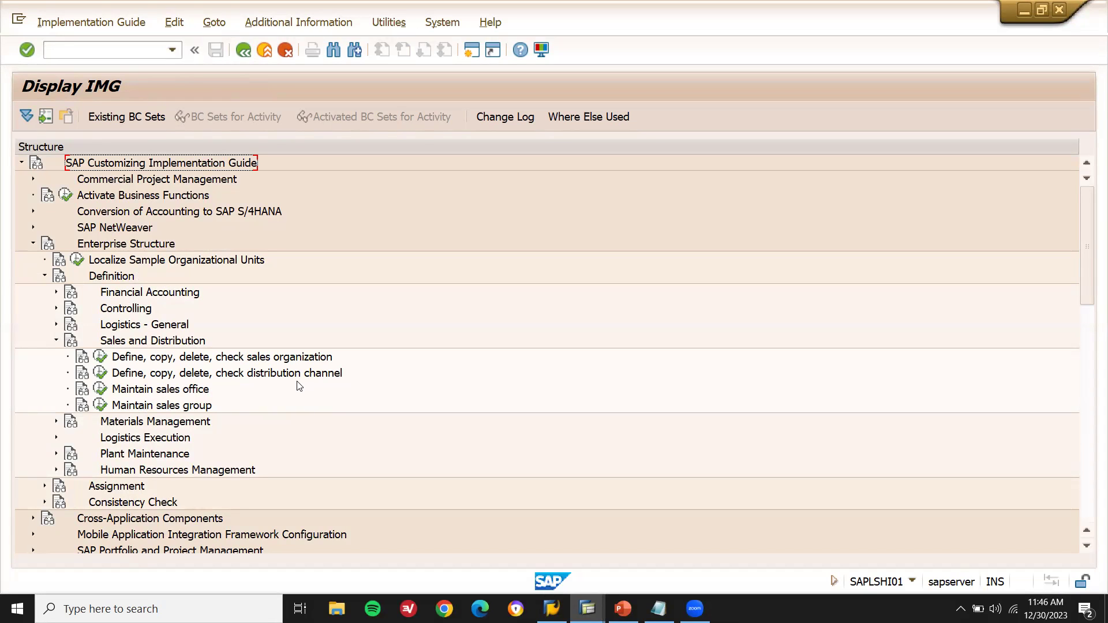
{"action": "left_click", "coordinate": [56, 422]}
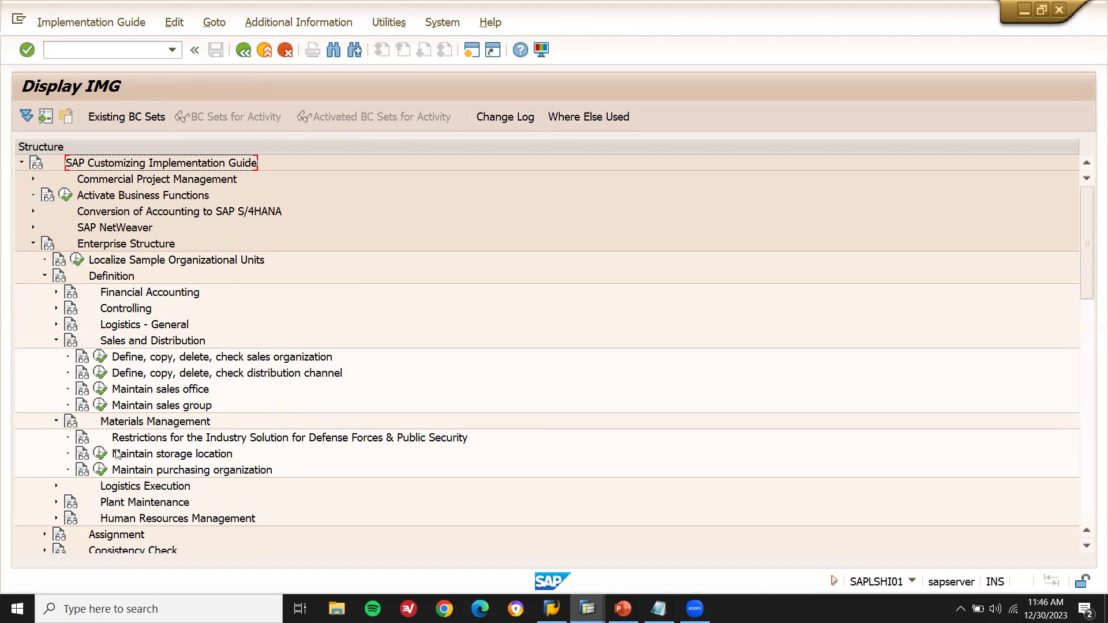
{"action": "left_click", "coordinate": [55, 423]}
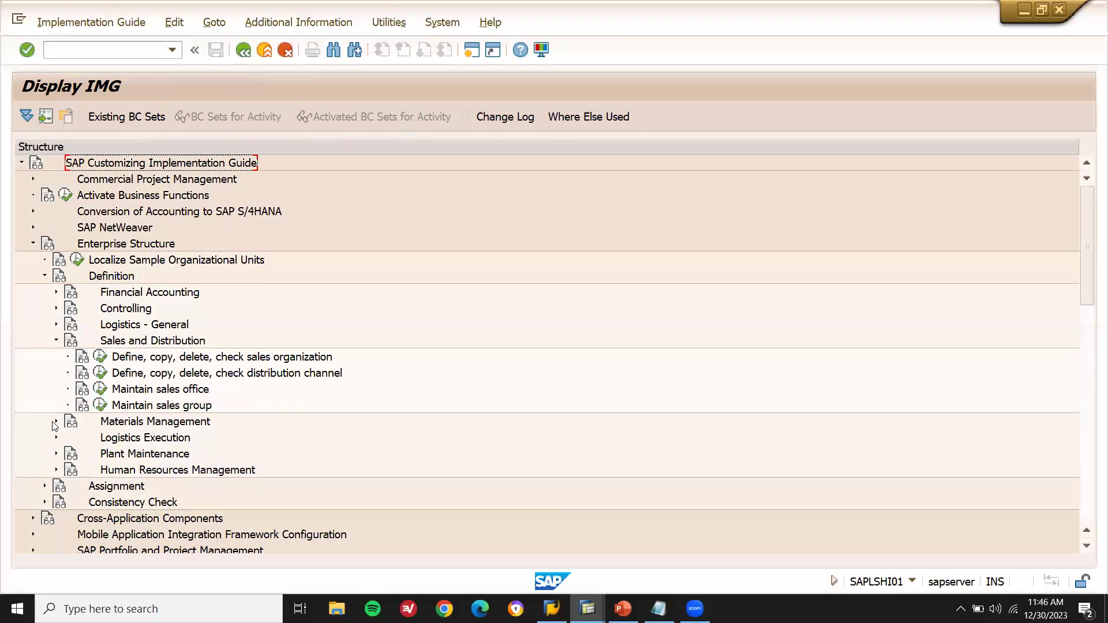
{"action": "left_click", "coordinate": [56, 440]}
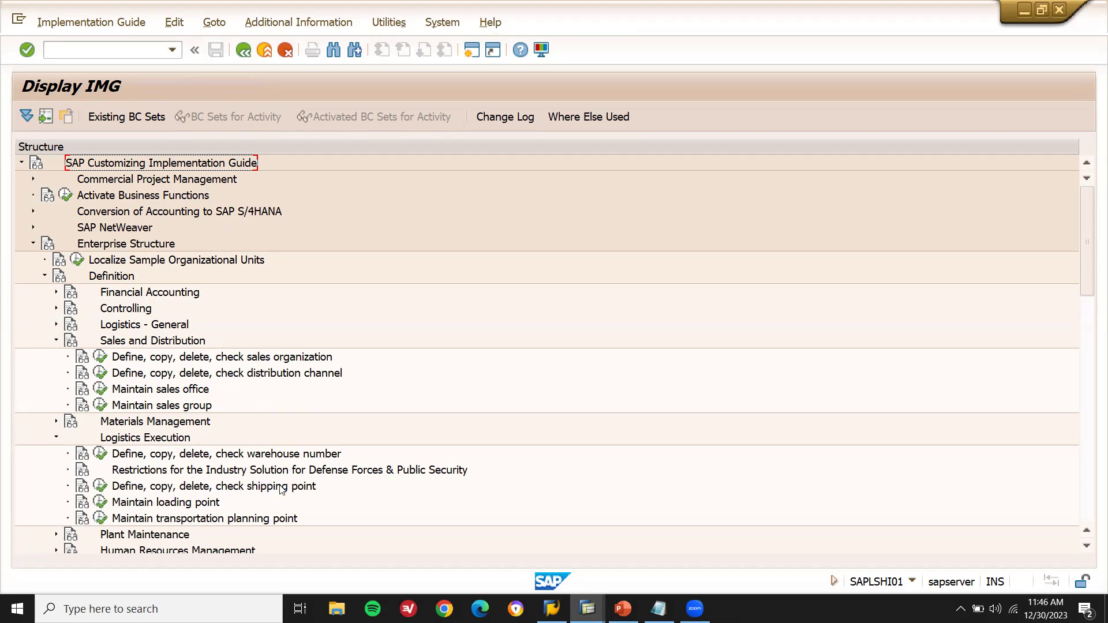
{"action": "left_click", "coordinate": [56, 437]}
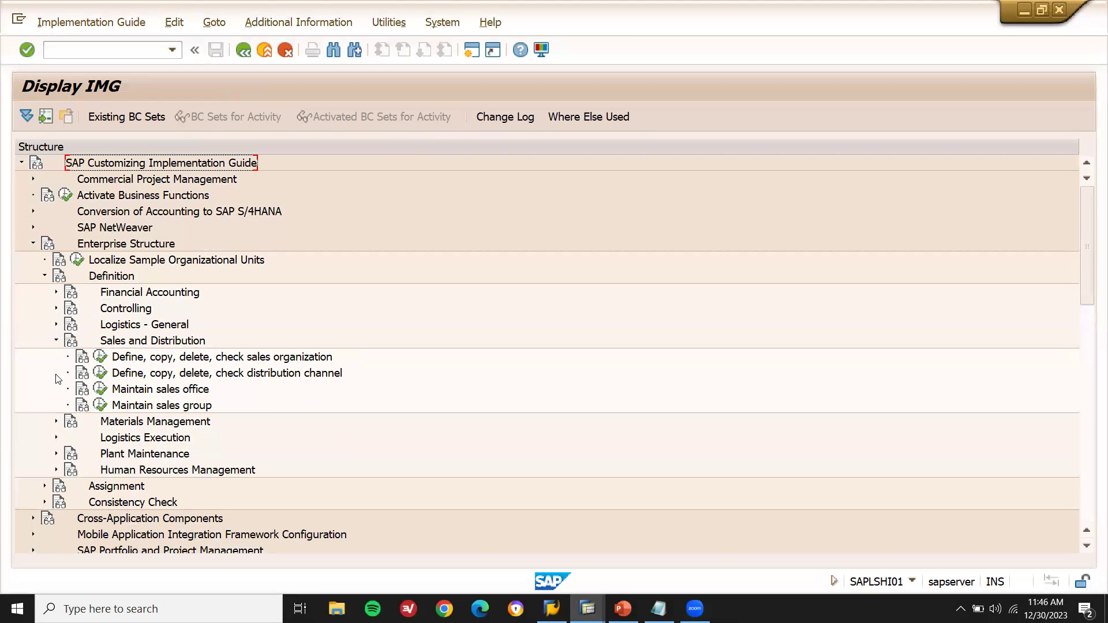
{"action": "left_click", "coordinate": [56, 340]}
Step: Show the Assignment > Sales and Distribution activities, then return to the Organization Structure slide
{"action": "left_click", "coordinate": [45, 422]}
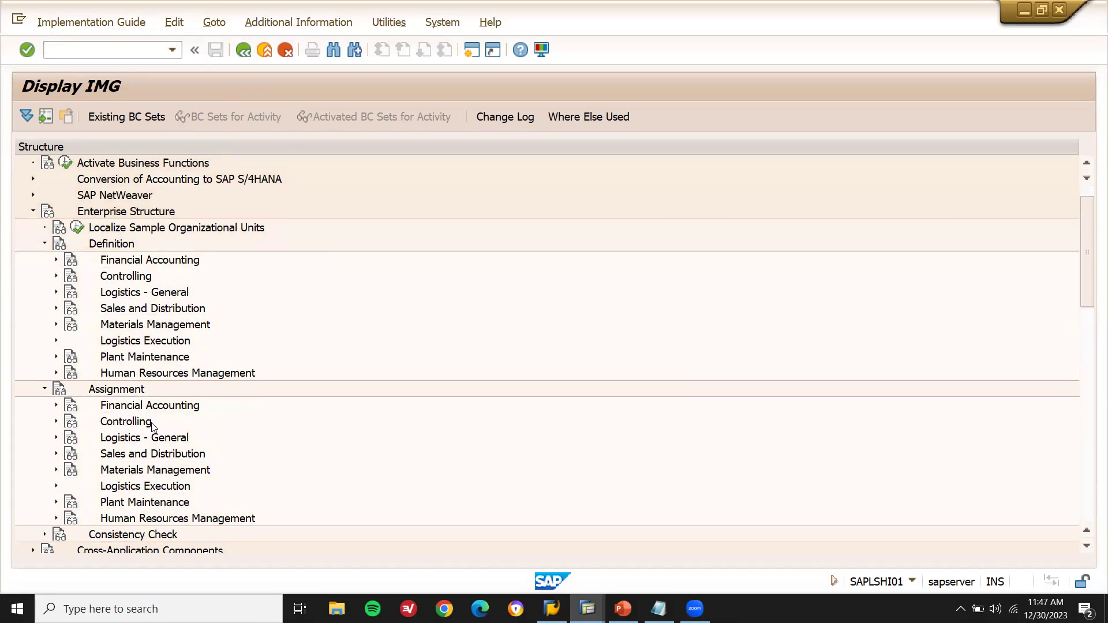
{"action": "left_click", "coordinate": [56, 454]}
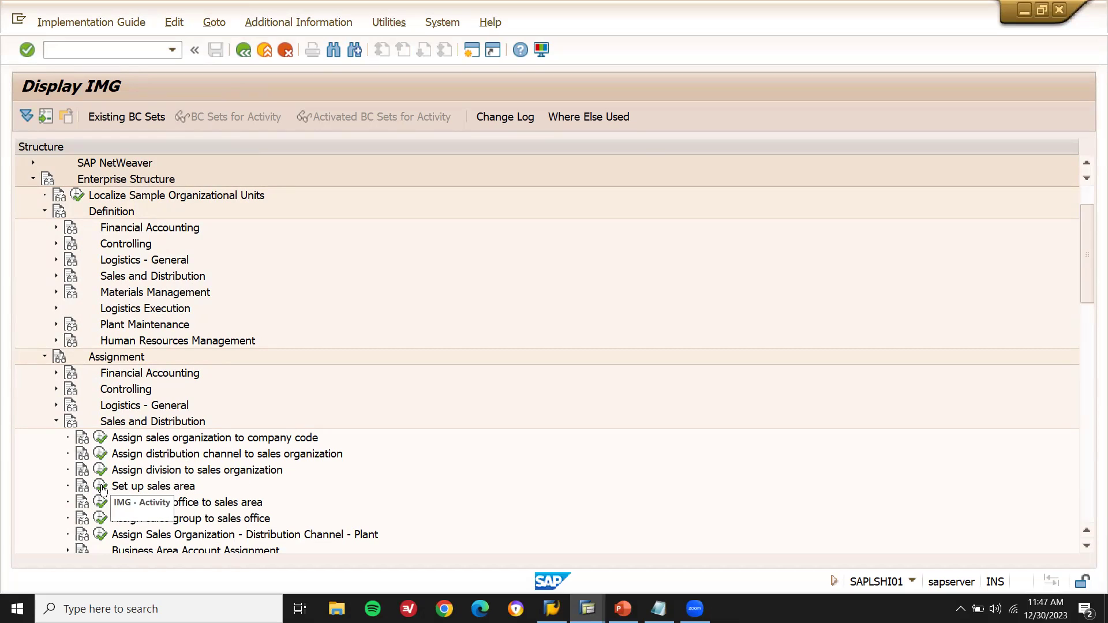
{"action": "left_click", "coordinate": [623, 609]}
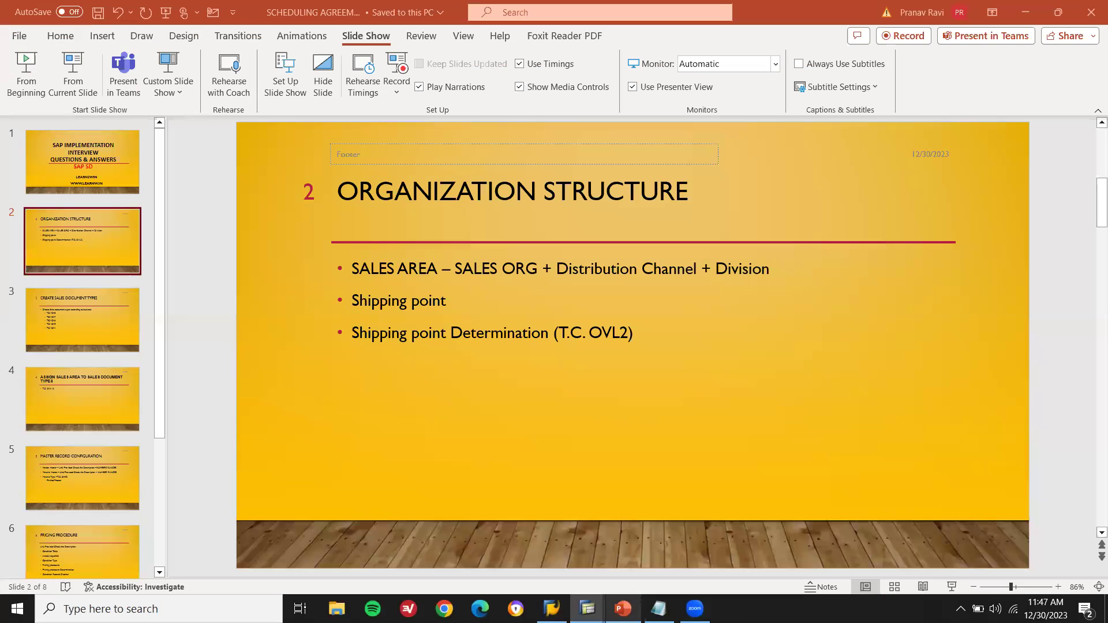
{"action": "left_click_drag", "start_coordinate": [456, 269], "coordinate": [758, 278]}
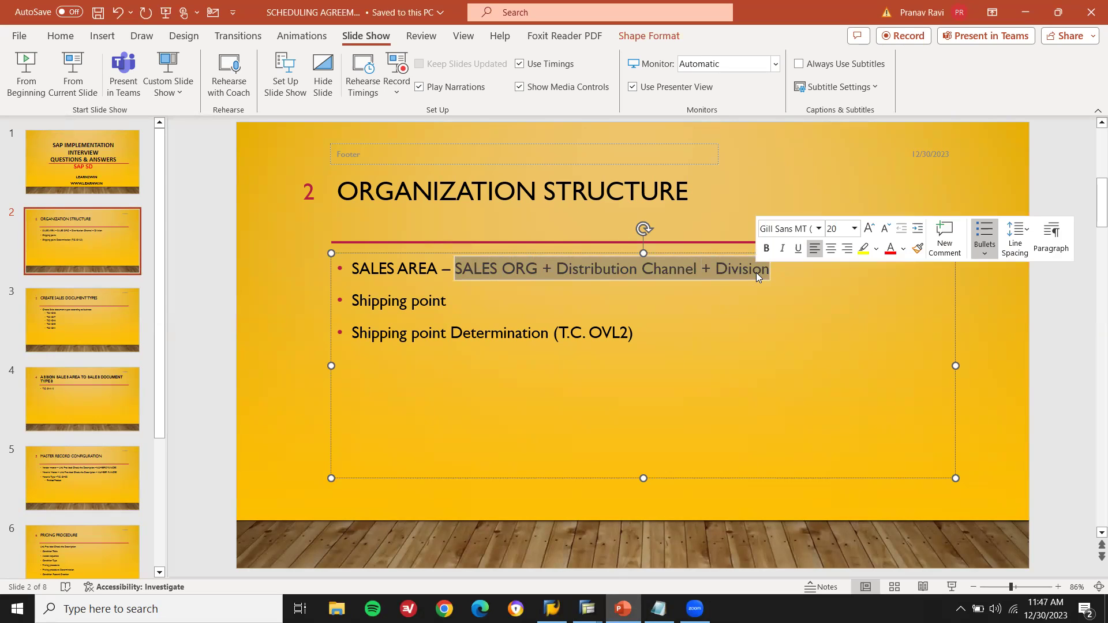
{"action": "left_click", "coordinate": [579, 293]}
{"action": "key", "text": "shift+Left"}
{"action": "key", "text": "shift+Left"}
{"action": "key", "text": "shift+Left"}
{"action": "key", "text": "shift+Left"}
{"action": "key", "text": "shift+Left"}
{"action": "key", "text": "shift+Left"}
{"action": "key", "text": "shift+Left"}
{"action": "key", "text": "shift+Left"}
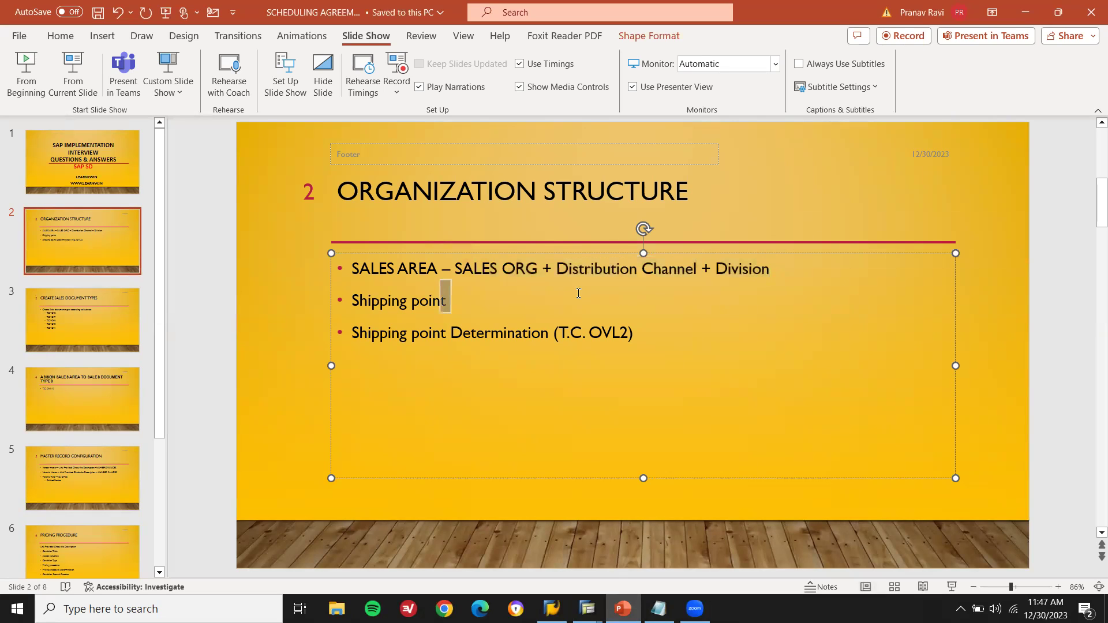
{"action": "key", "text": "shift+Left"}
{"action": "key", "text": "shift+Left"}
{"action": "key", "text": "shift+Left"}
{"action": "key", "text": "shift+Left"}
{"action": "key", "text": "shift+Left"}
{"action": "key", "text": "shift+Left"}
{"action": "key", "text": "shift+Left"}
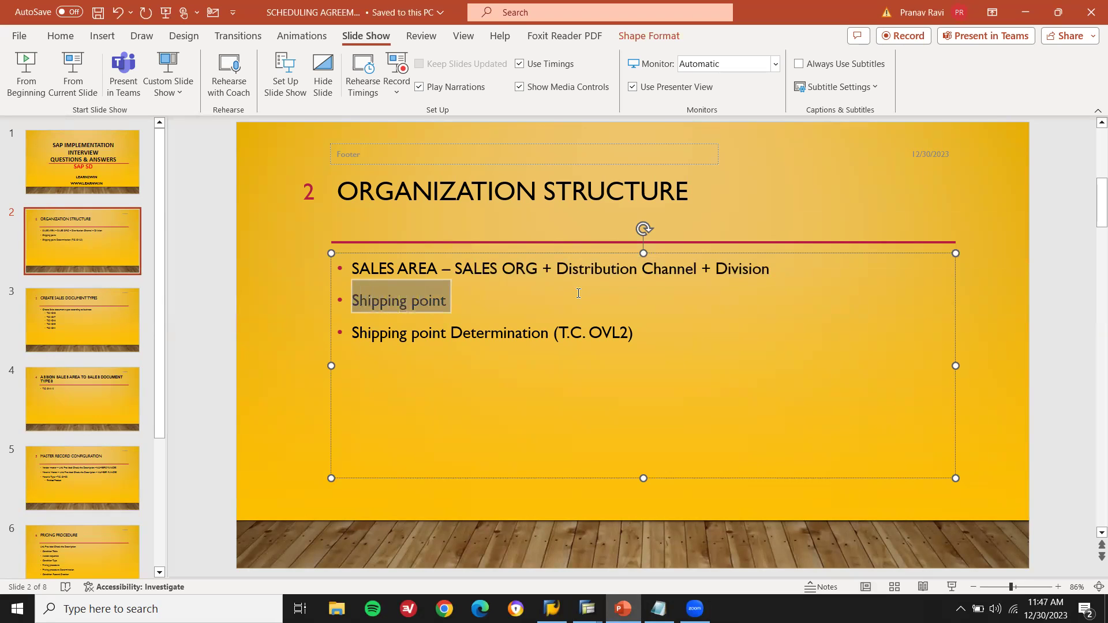
{"action": "left_click", "coordinate": [354, 334]}
{"action": "key", "text": "shift+End"}
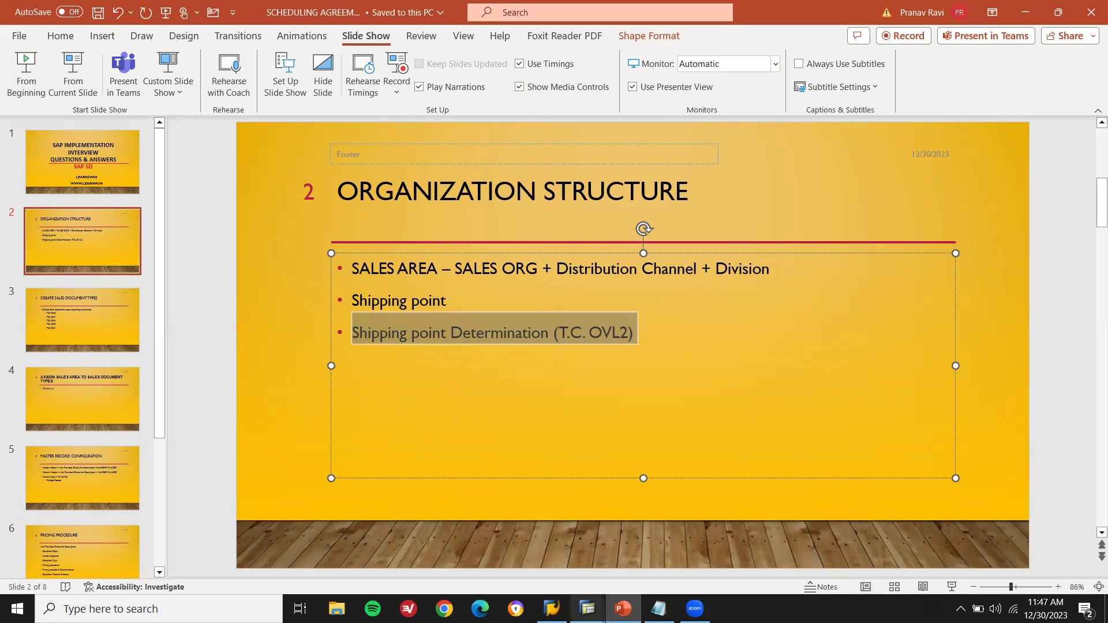
Step: Return to SAP and run /NOVL2 to open Shipping Point Determination
{"action": "mouse_move", "coordinate": [587, 609]}
{"action": "left_click", "coordinate": [666, 555]}
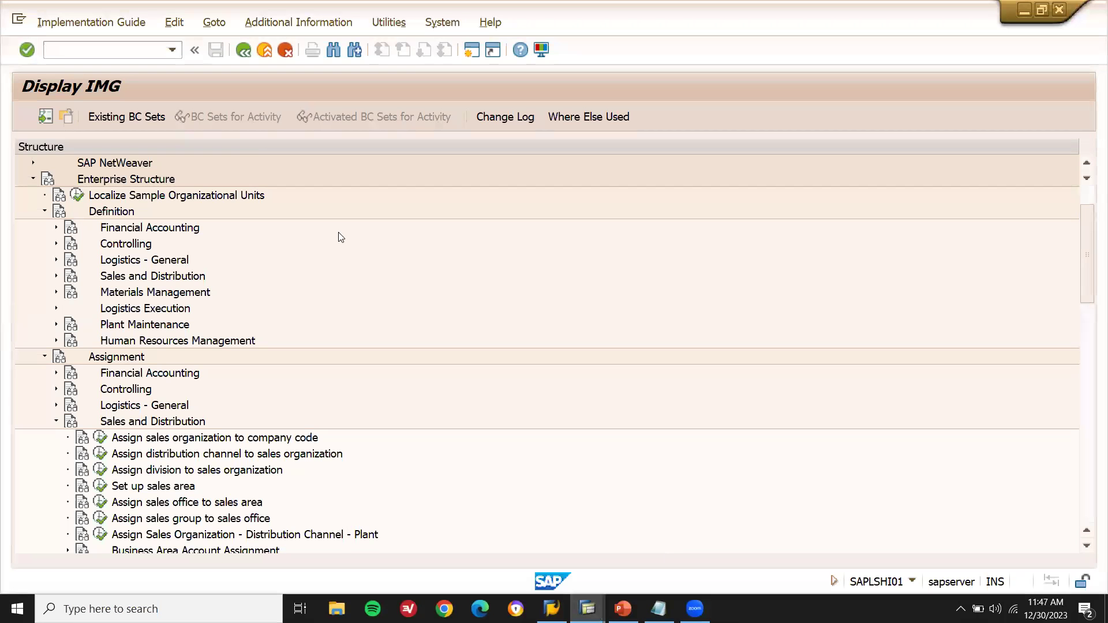
{"action": "left_click", "coordinate": [140, 49]}
{"action": "type", "text": "/NOVL2"}
{"action": "key", "text": "Return"}
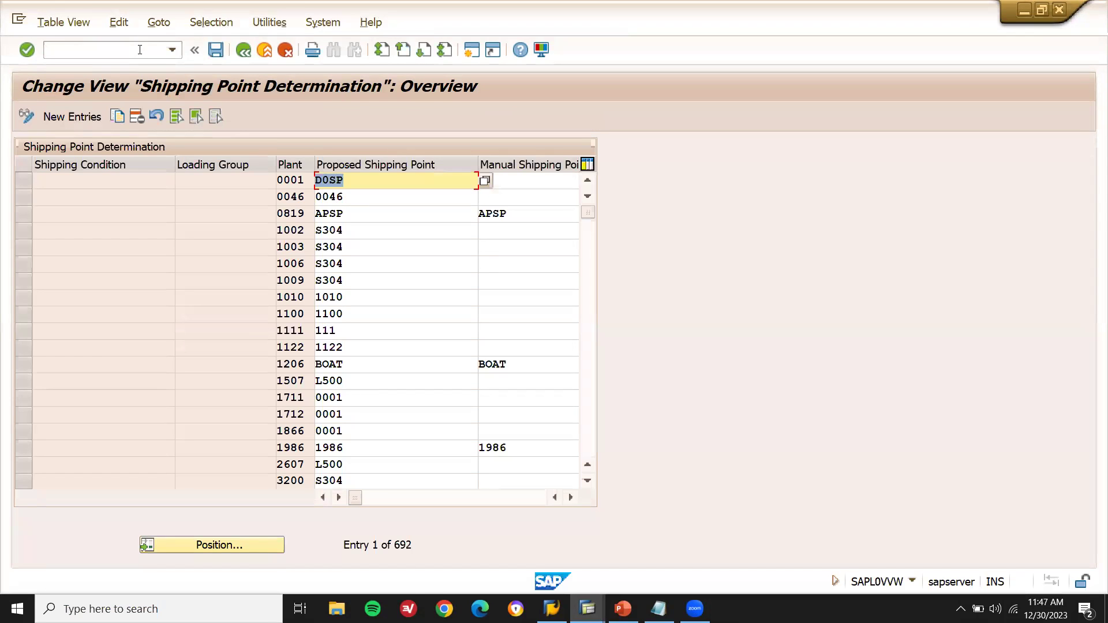
Step: Review plant 0001's shipping condition, loading group and proposed shipping point in the first row
{"action": "left_click", "coordinate": [85, 181]}
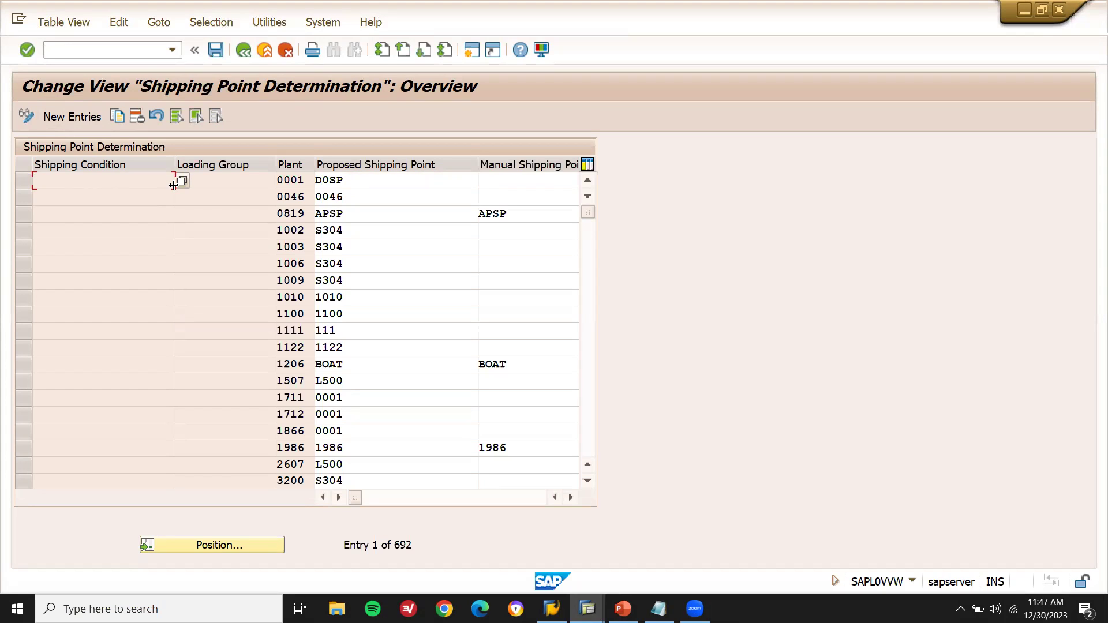
{"action": "left_click", "coordinate": [246, 186]}
{"action": "left_click", "coordinate": [308, 180]}
{"action": "left_click", "coordinate": [391, 180]}
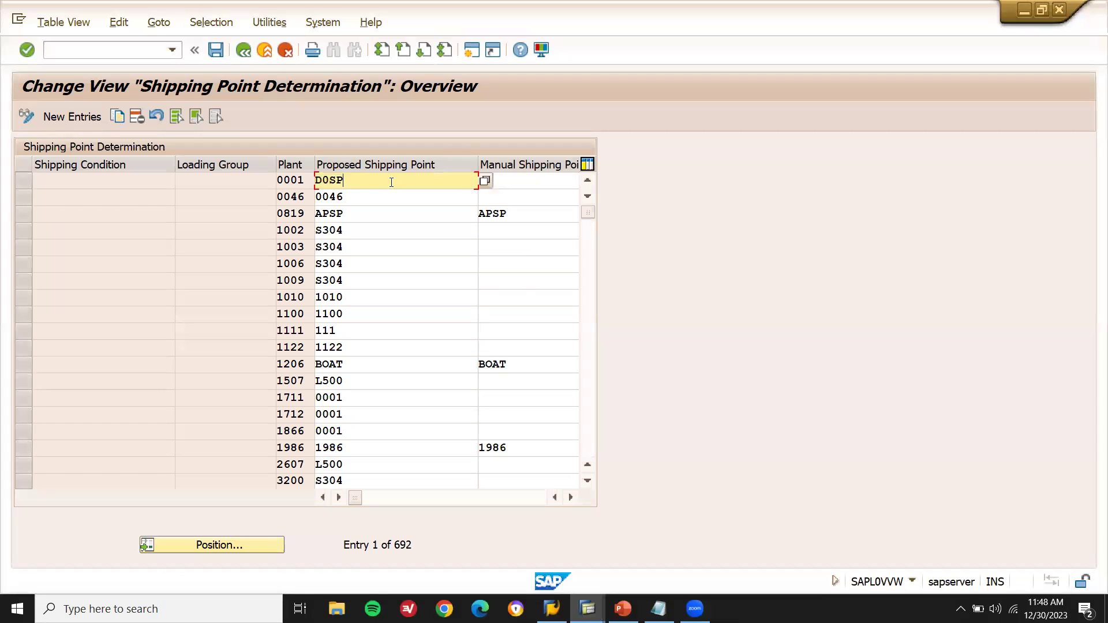
Step: Highlight OVL2 on slide 2, then move to slide 3, Create Sales Document Types
{"action": "left_click", "coordinate": [636, 597]}
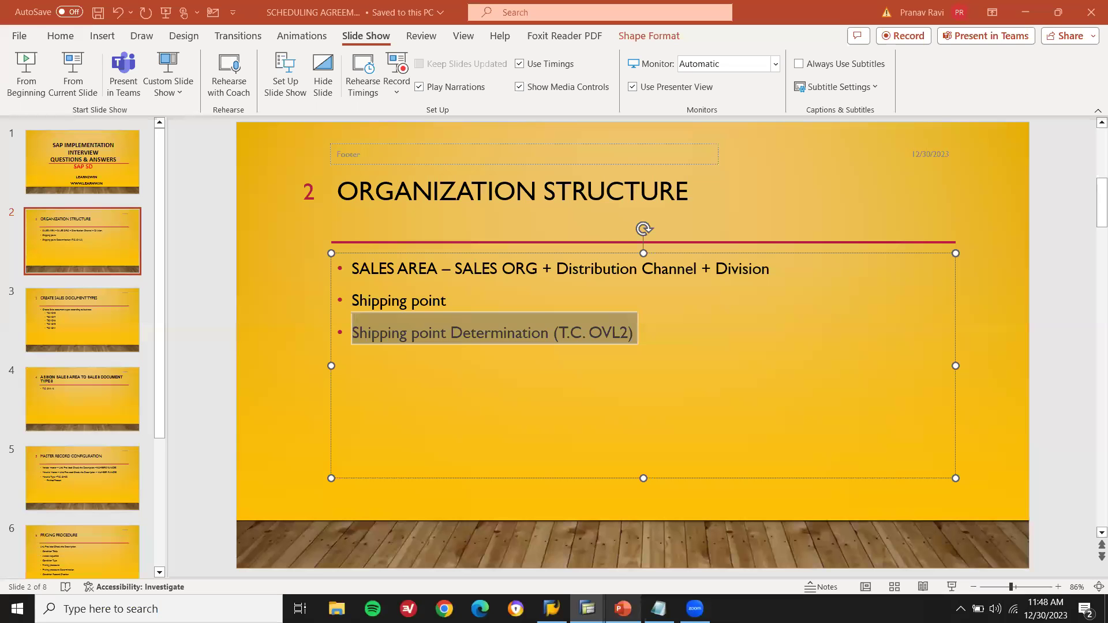
{"action": "left_click", "coordinate": [595, 333]}
{"action": "key", "text": "shift+Right"}
{"action": "key", "text": "shift+Right"}
{"action": "key", "text": "shift+Right"}
{"action": "key", "text": "shift+Right"}
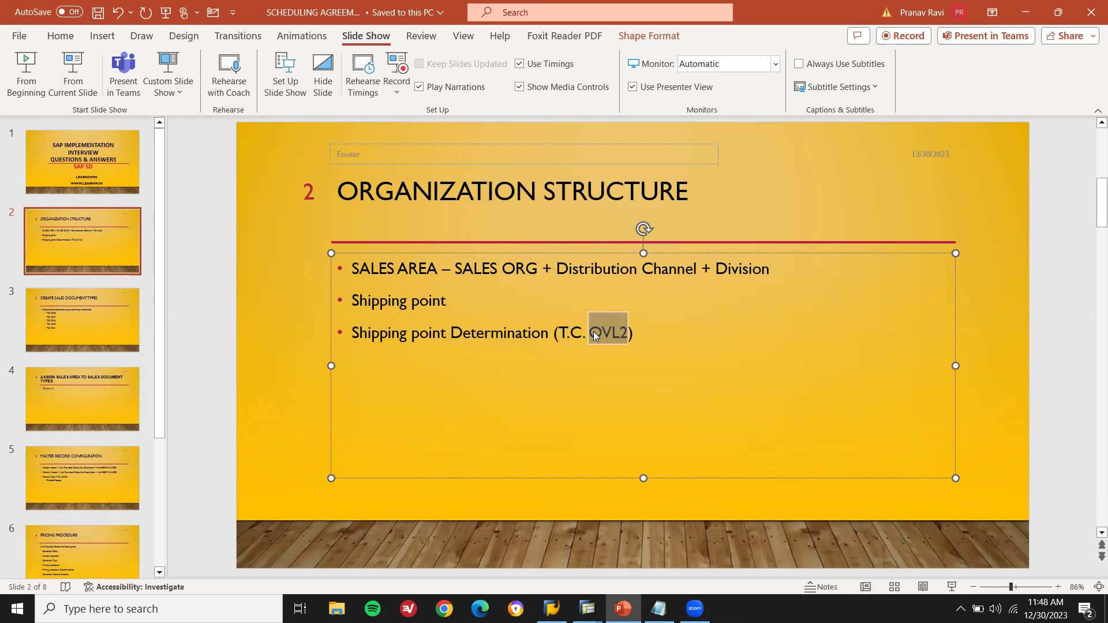
{"action": "left_click", "coordinate": [257, 279]}
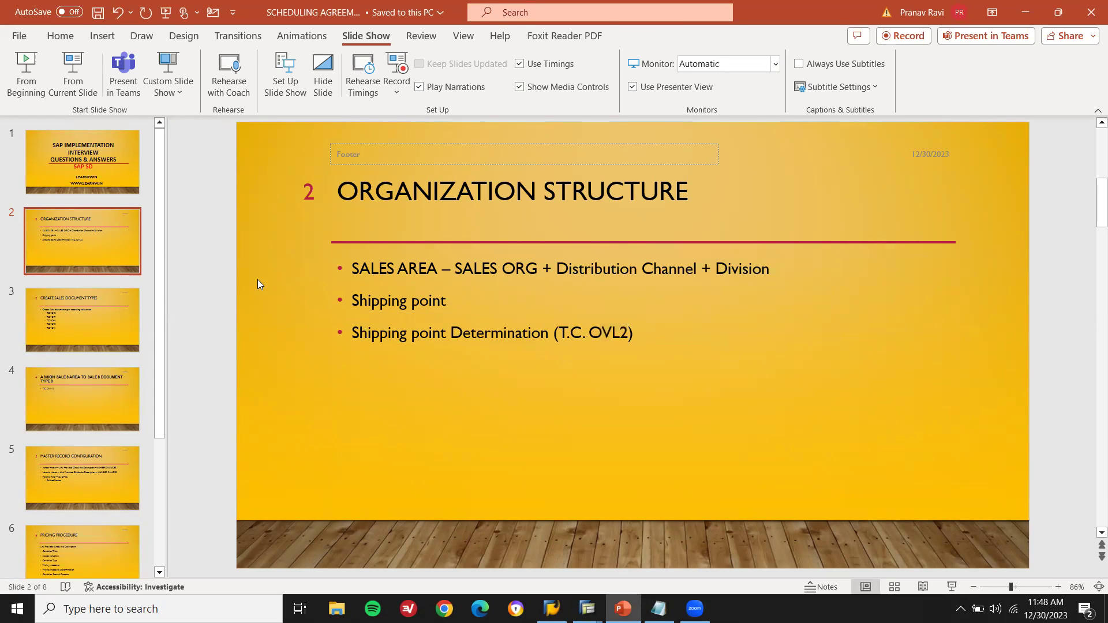
{"action": "left_click", "coordinate": [97, 318]}
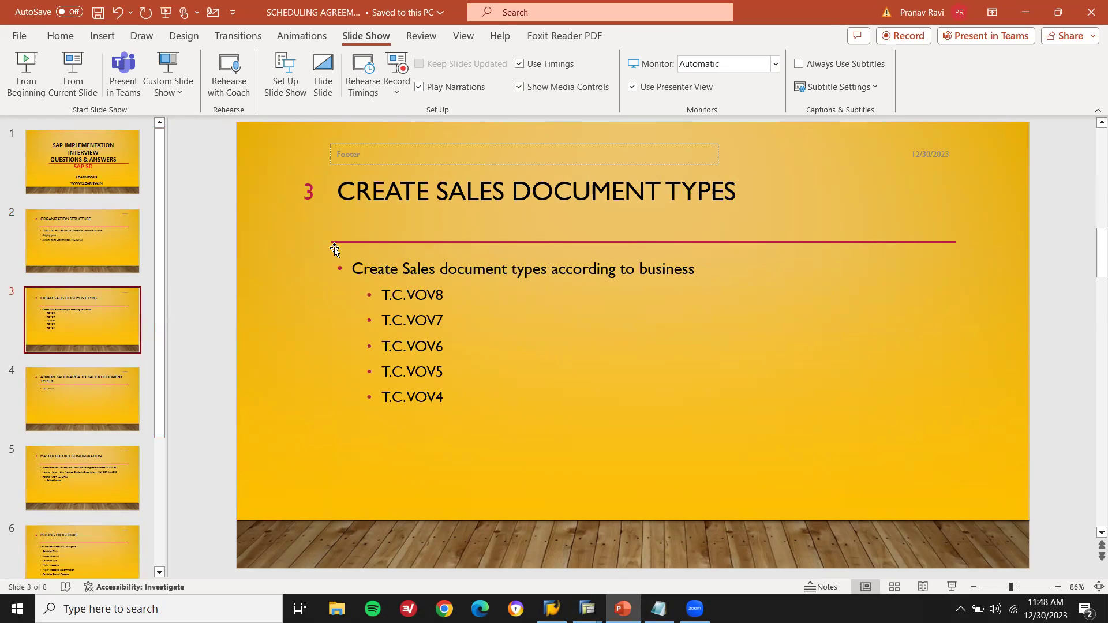
Step: Highlight slide 3's title and each transaction code: VOV8, VOV7, VOV6, VOV5 and VOV4
{"action": "left_click_drag", "start_coordinate": [337, 189], "coordinate": [772, 192]}
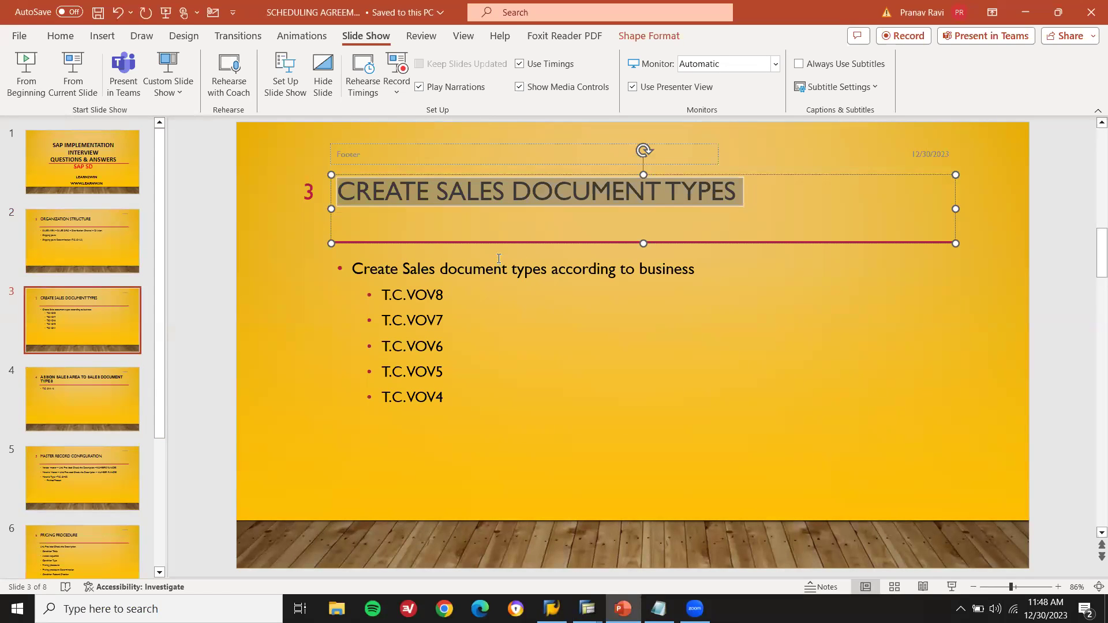
{"action": "left_click_drag", "start_coordinate": [374, 297], "coordinate": [450, 399]}
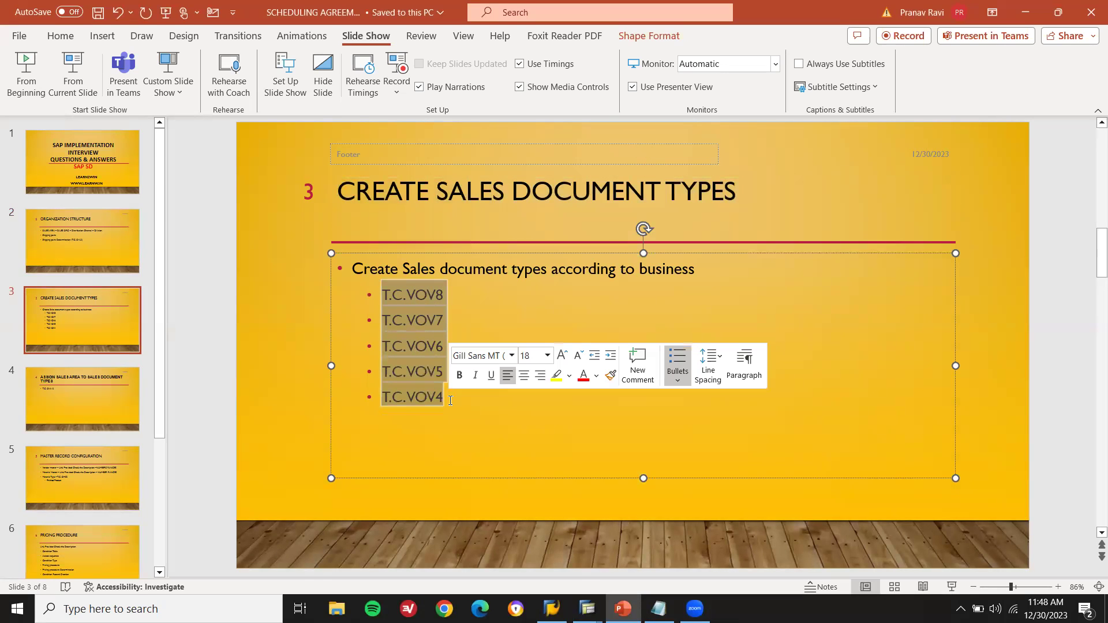
{"action": "double_click", "coordinate": [435, 294]}
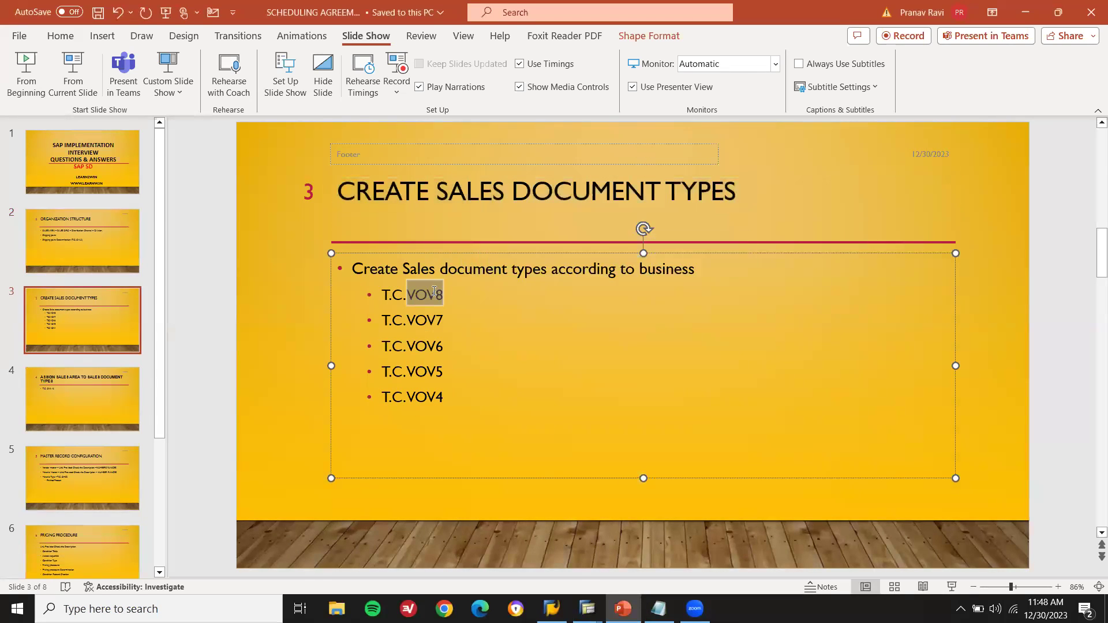
{"action": "double_click", "coordinate": [432, 322]}
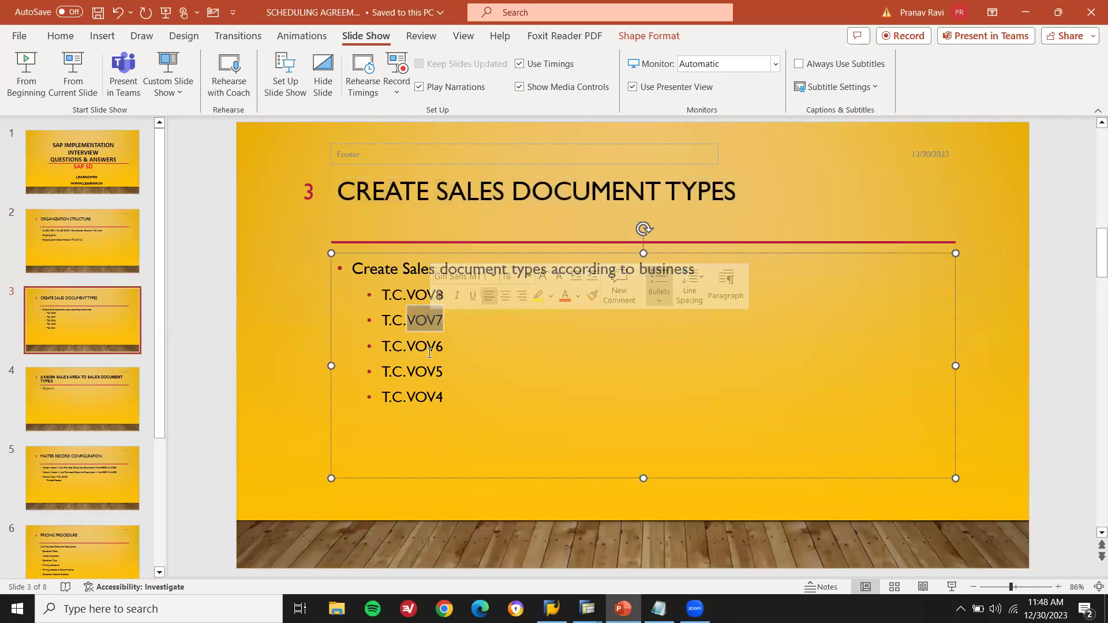
{"action": "double_click", "coordinate": [432, 346]}
{"action": "left_click", "coordinate": [428, 372]}
{"action": "double_click", "coordinate": [428, 372]}
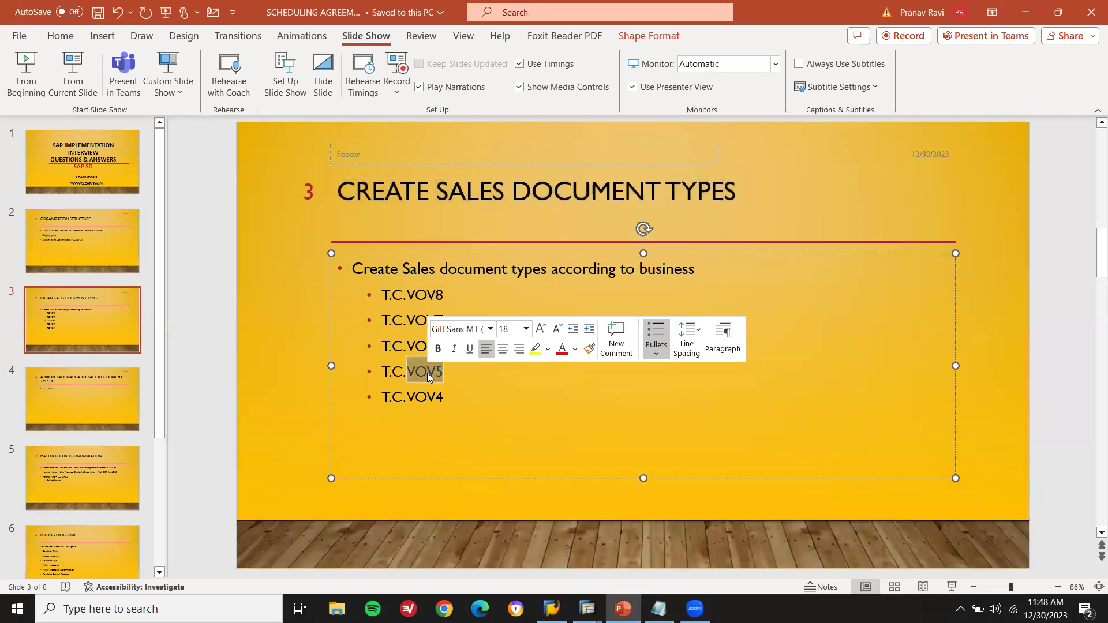
{"action": "double_click", "coordinate": [428, 398]}
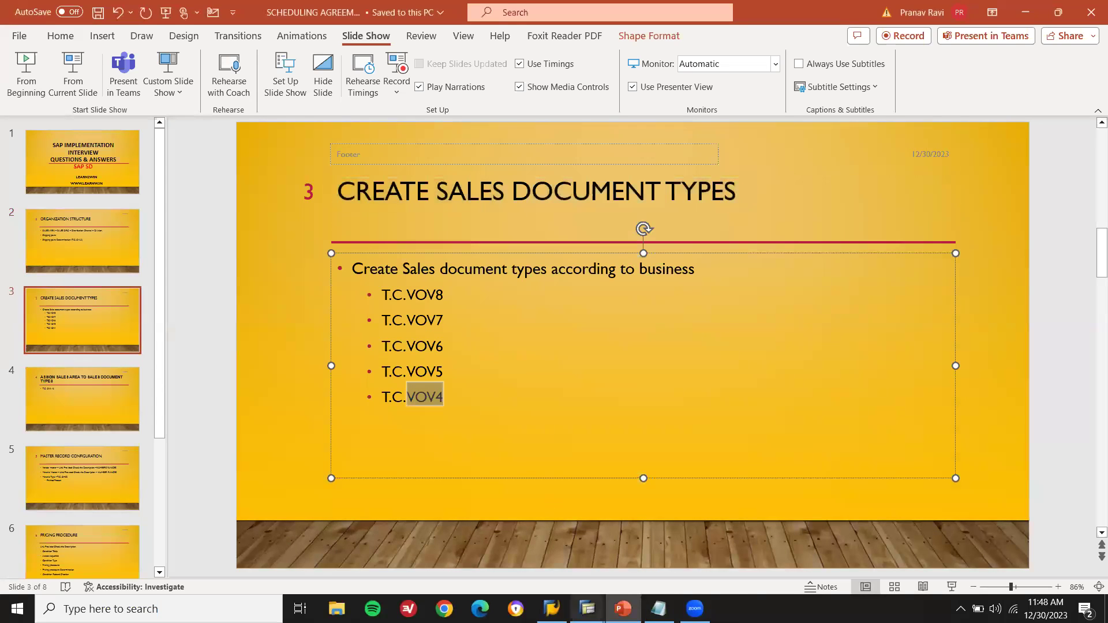
Step: Leave shipping point determination, run VOV8 to list the 202 sales order types, then close it
{"action": "mouse_move", "coordinate": [588, 609]}
{"action": "left_click", "coordinate": [637, 563]}
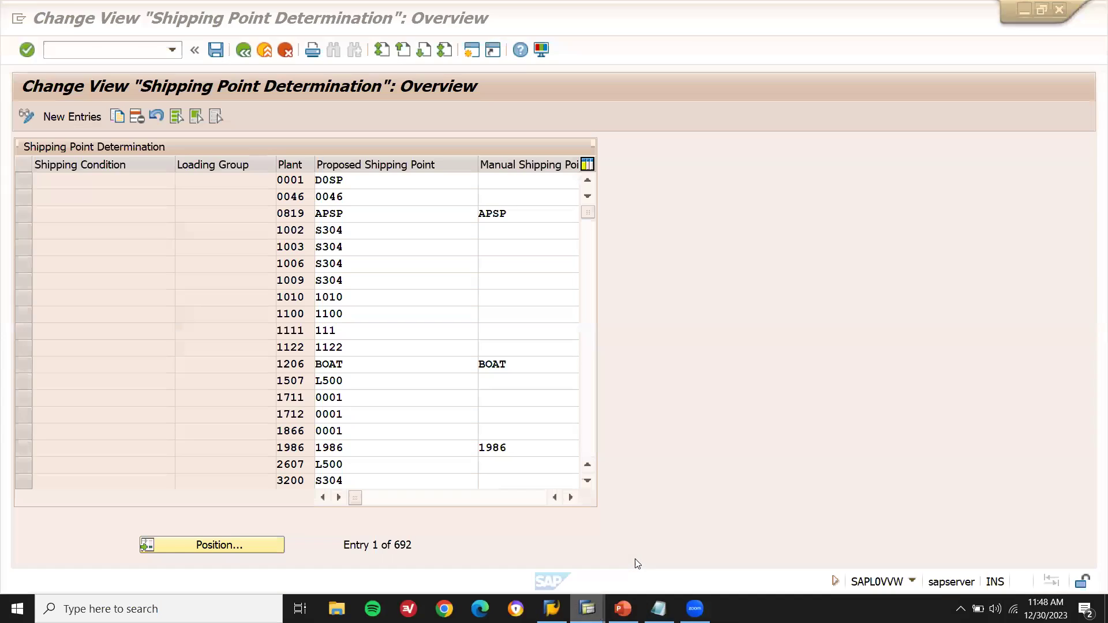
{"action": "key", "text": "F3"}
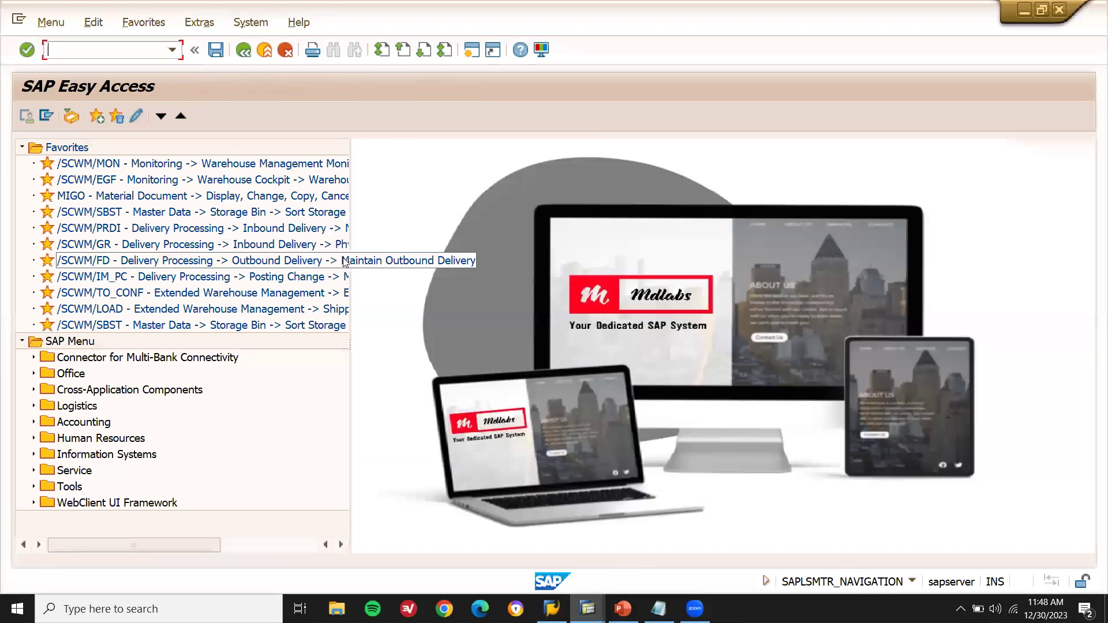
{"action": "type", "text": "VOV8"}
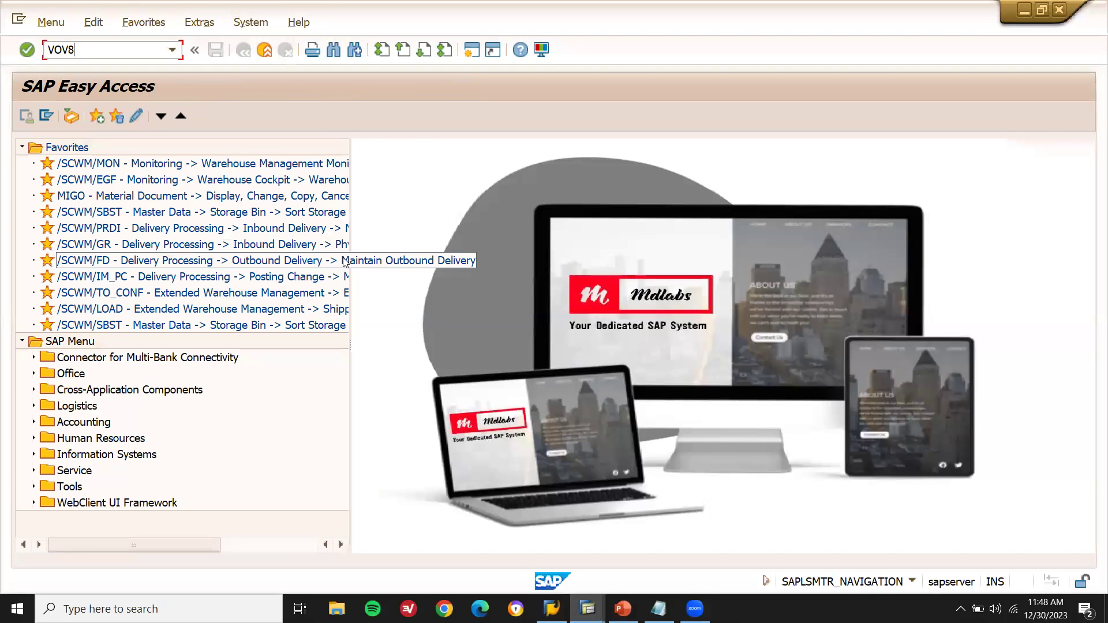
{"action": "key", "text": "Return"}
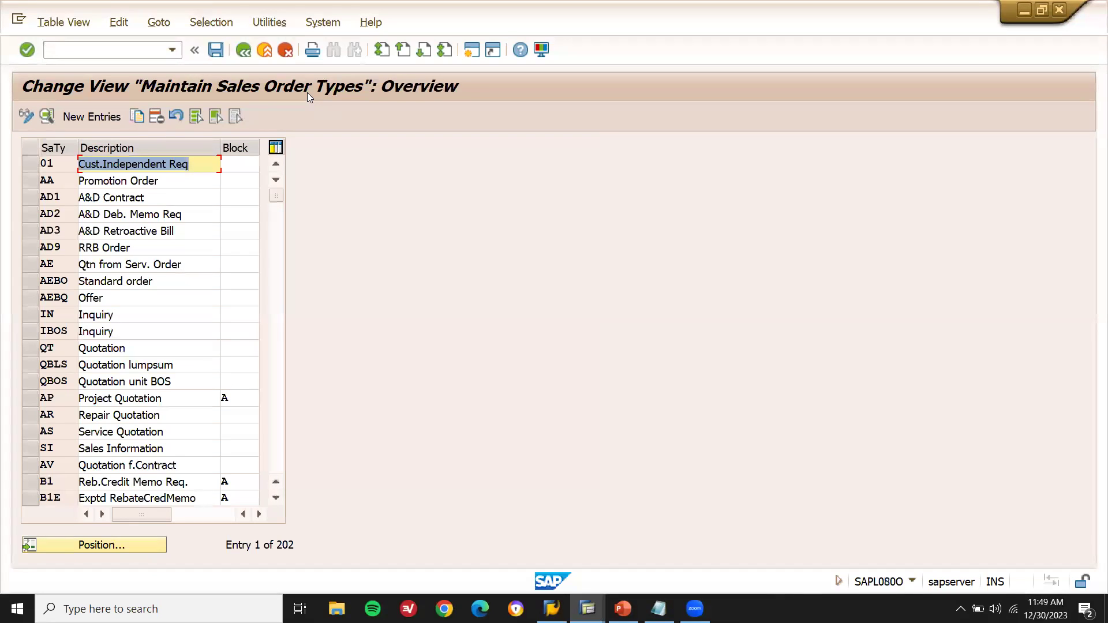
{"action": "left_click", "coordinate": [276, 58]}
Step: Run VOV7 to review the 402 item categories, then exit to SAP Easy Access
{"action": "type", "text": "VOV7"}
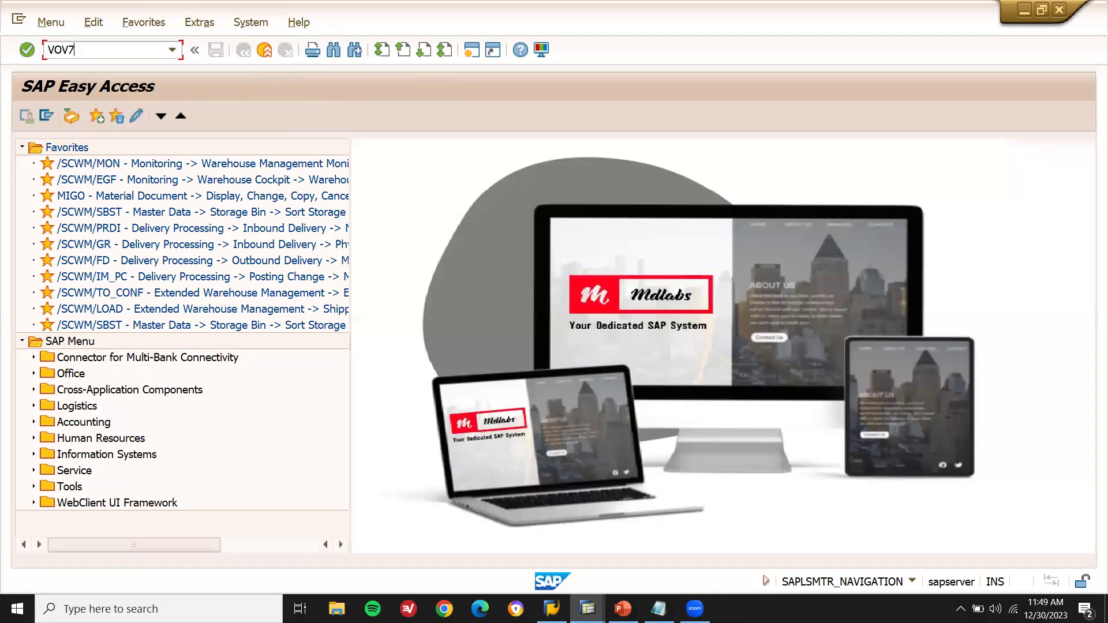
{"action": "key", "text": "Return"}
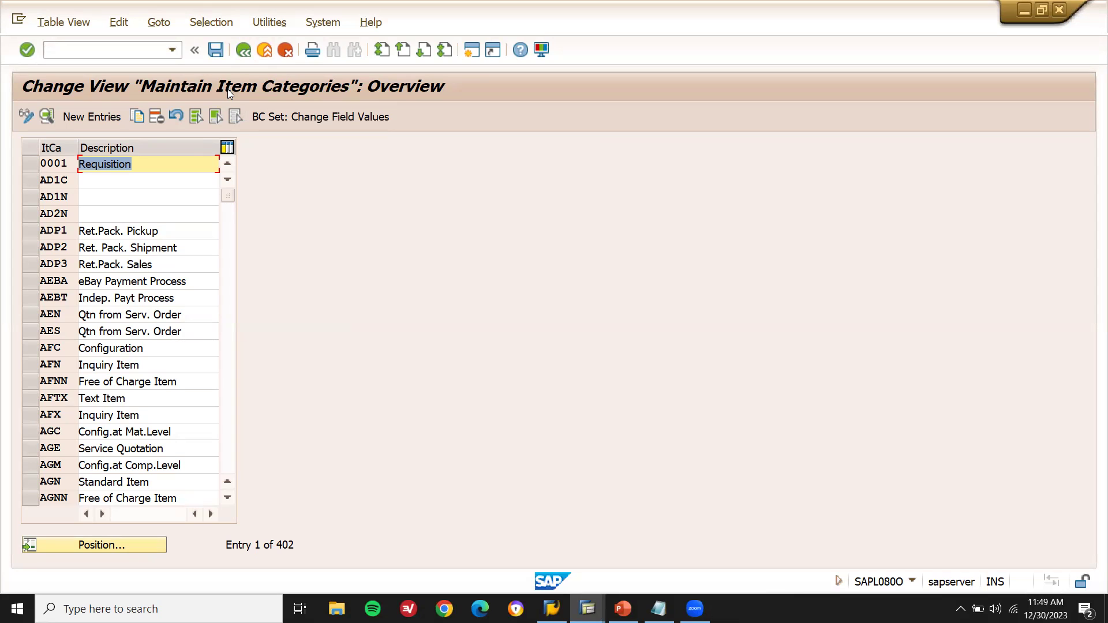
{"action": "left_click", "coordinate": [263, 52]}
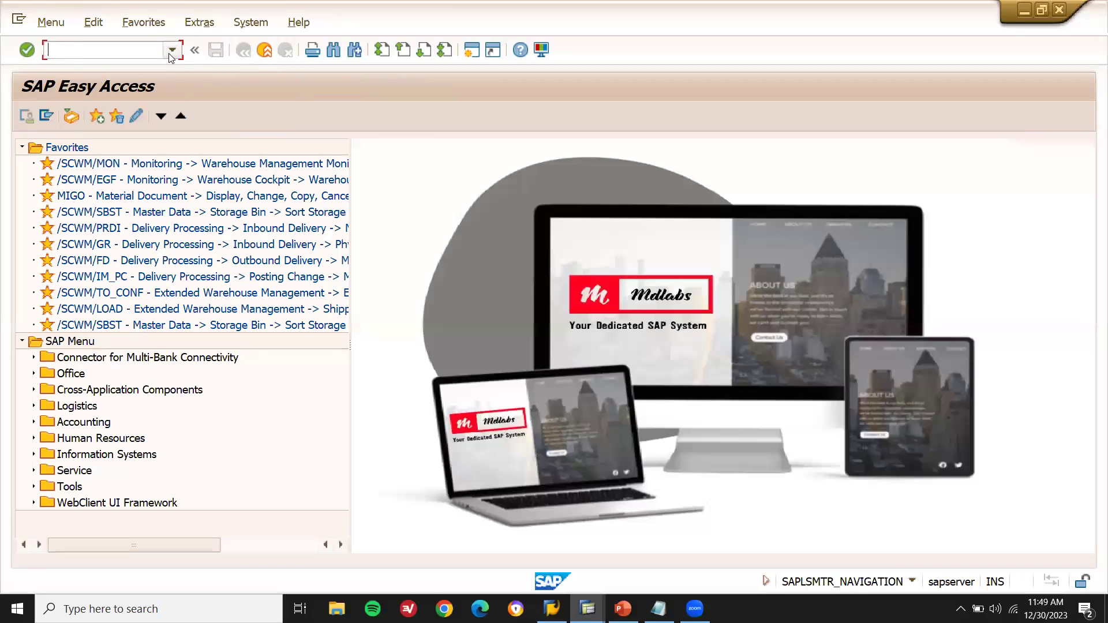
{"action": "left_click", "coordinate": [169, 53]}
{"action": "left_click", "coordinate": [169, 52]}
{"action": "type", "text": "VOV8"}
{"action": "key", "text": "Return"}
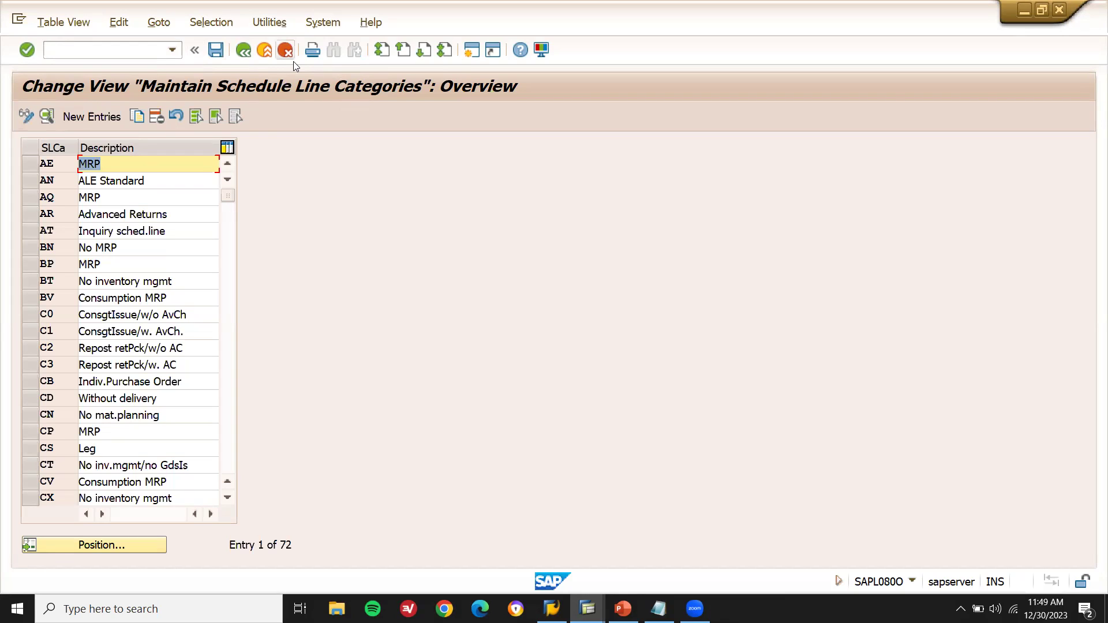
{"action": "left_click", "coordinate": [264, 51]}
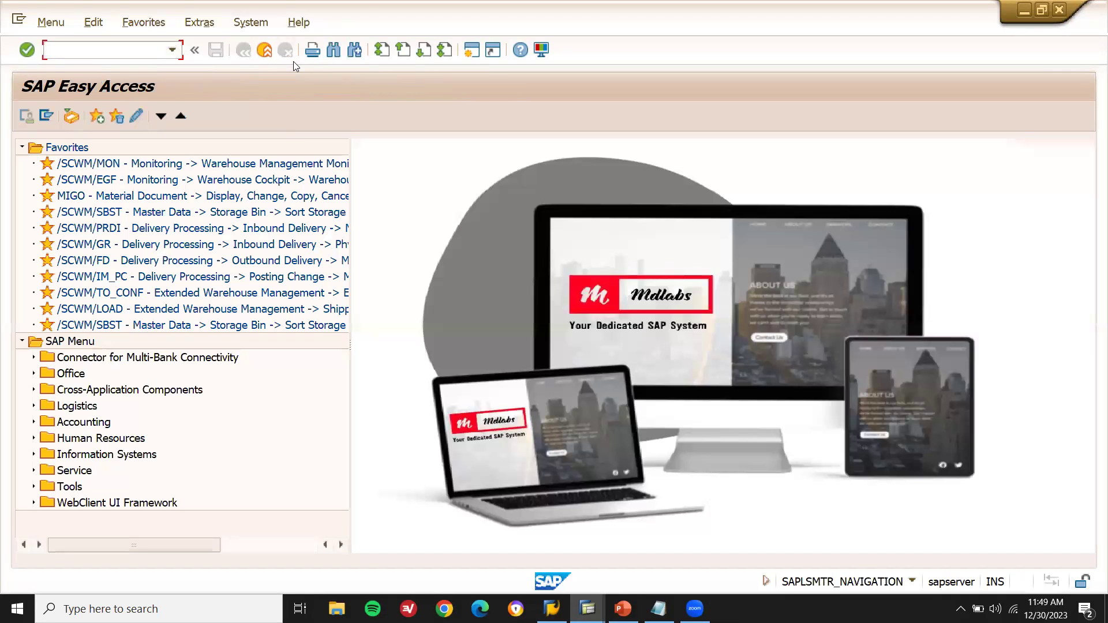
{"action": "left_click", "coordinate": [172, 50]}
{"action": "left_click", "coordinate": [171, 52]}
{"action": "type", "text": "VOV5"}
{"action": "key", "text": "Return"}
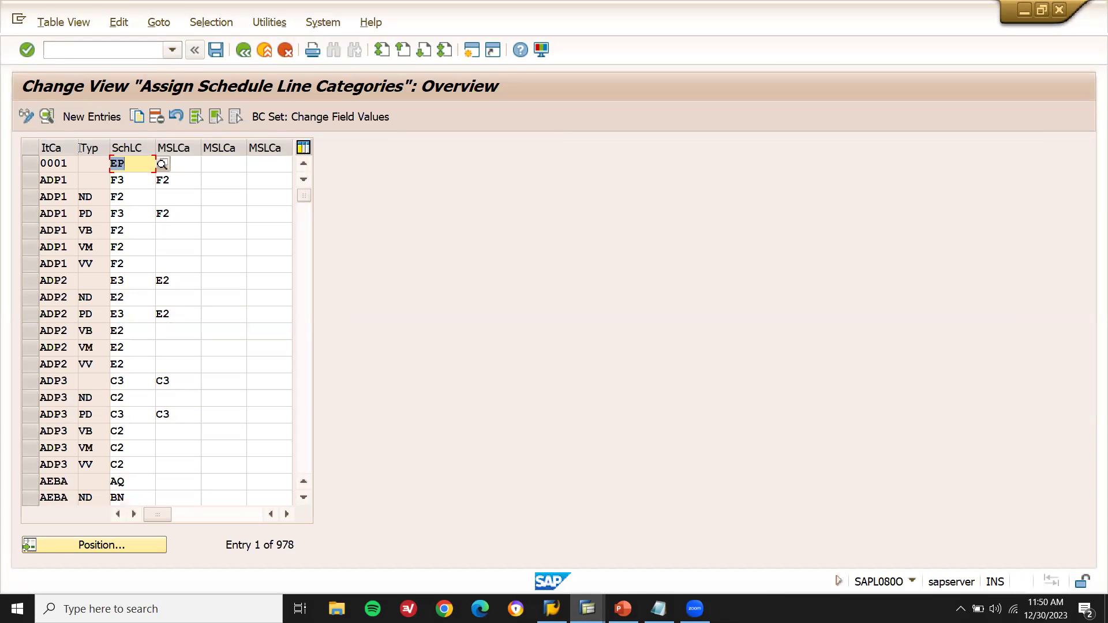
{"action": "left_click", "coordinate": [64, 199]}
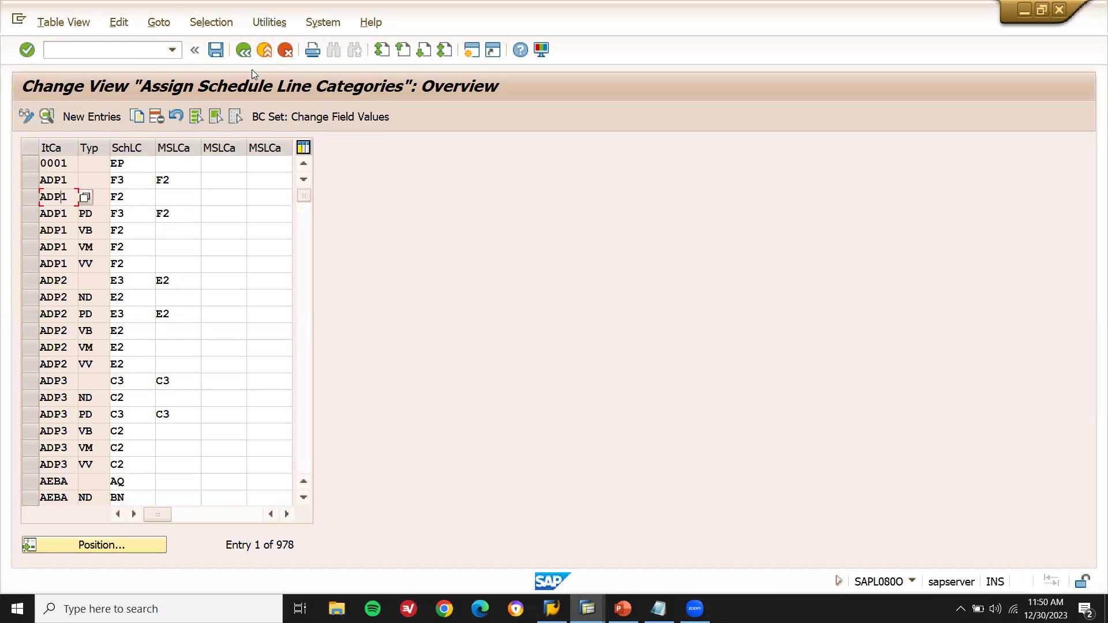
{"action": "key", "text": "F3"}
{"action": "type", "text": "VOV4"}
{"action": "key", "text": "Return"}
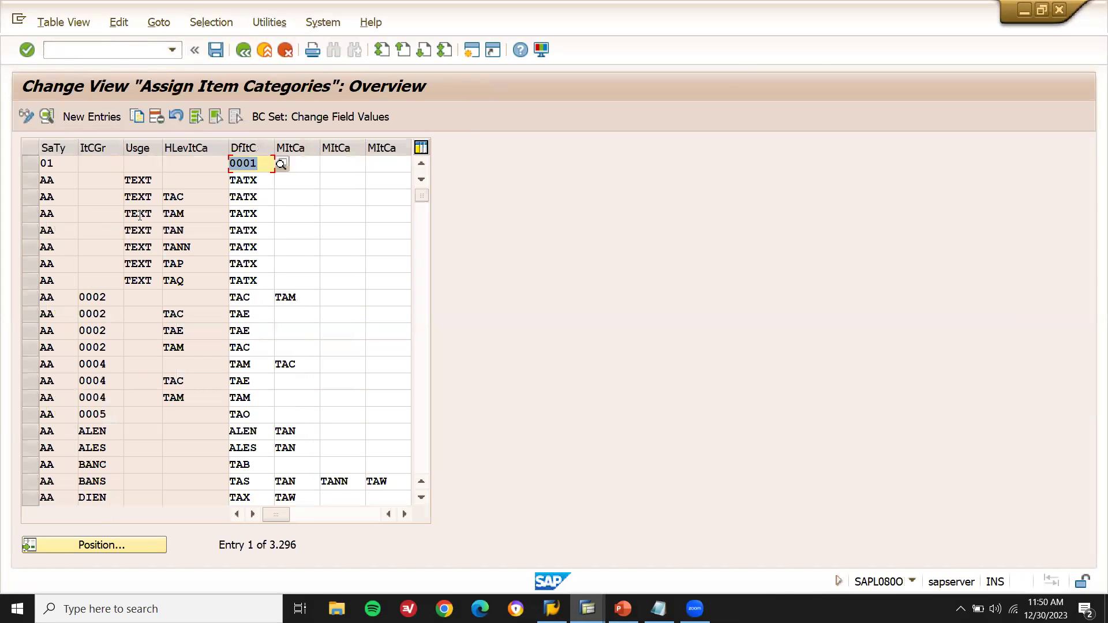
{"action": "left_click", "coordinate": [64, 296]}
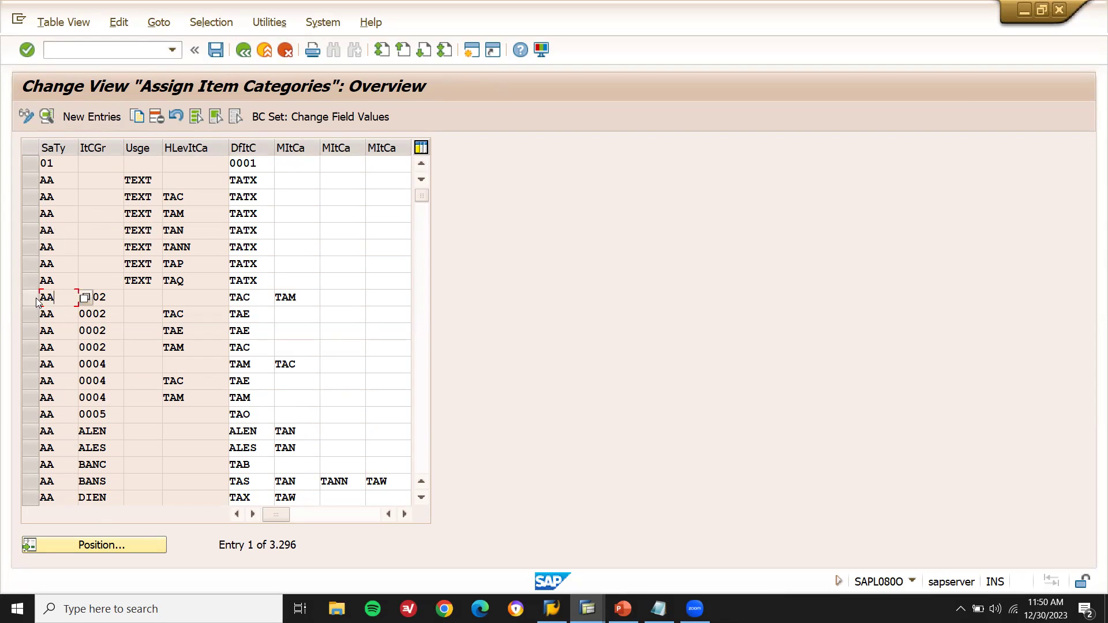
{"action": "left_click", "coordinate": [67, 166]}
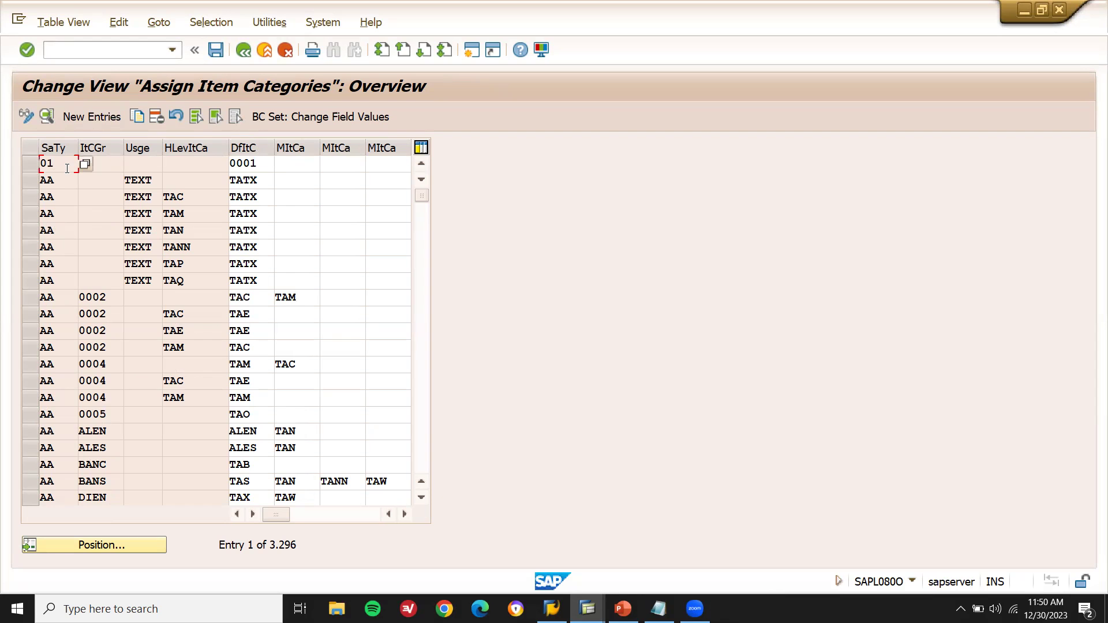
{"action": "key", "text": "F3"}
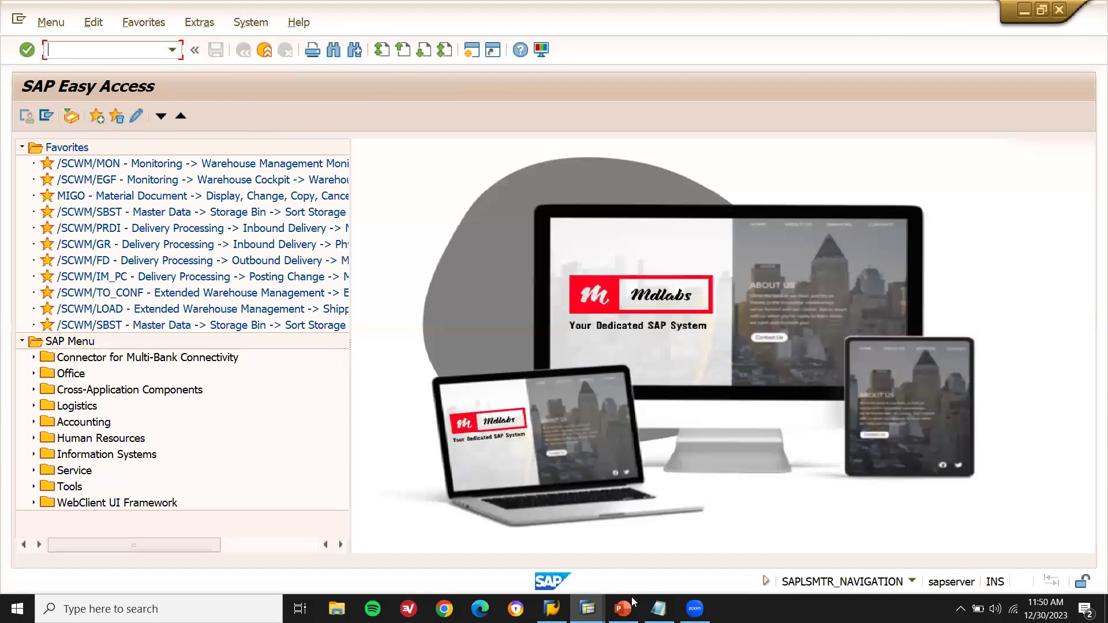
Step: Return to PowerPoint and highlight slide 3's five VOV transaction-code bullets
{"action": "key", "text": "alt+Tab"}
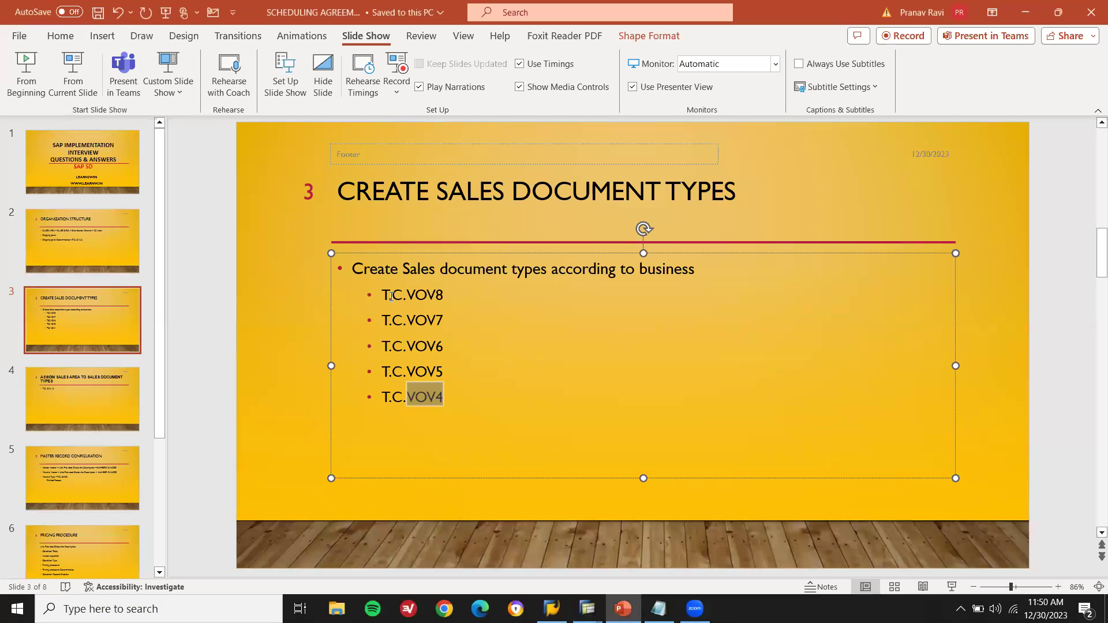
{"action": "left_click_drag", "start_coordinate": [384, 293], "coordinate": [474, 406]}
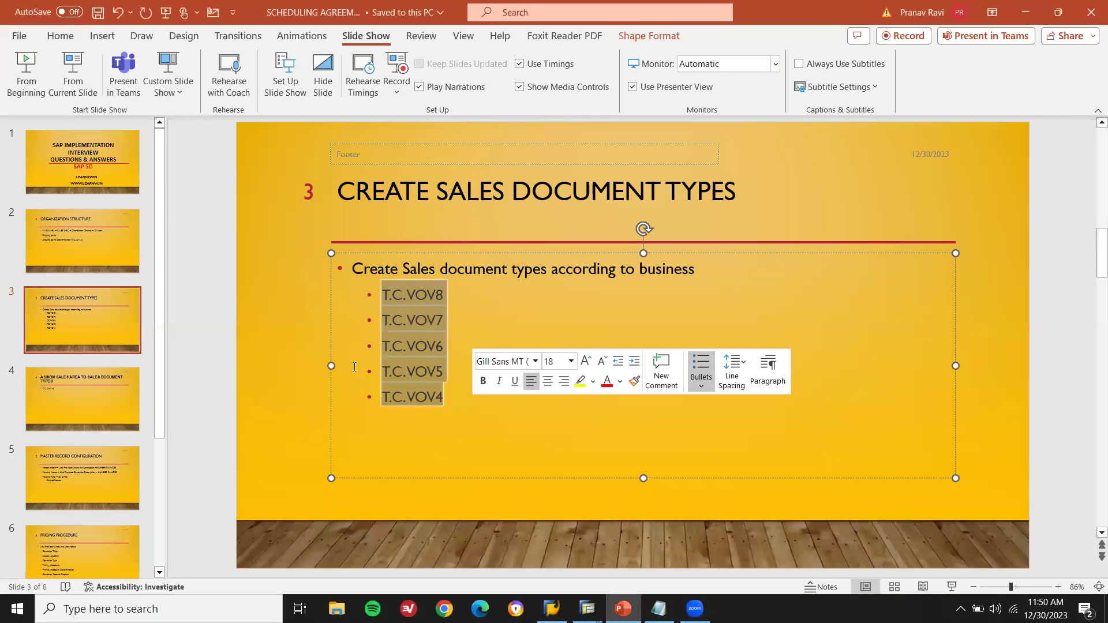
{"action": "left_click", "coordinate": [282, 355]}
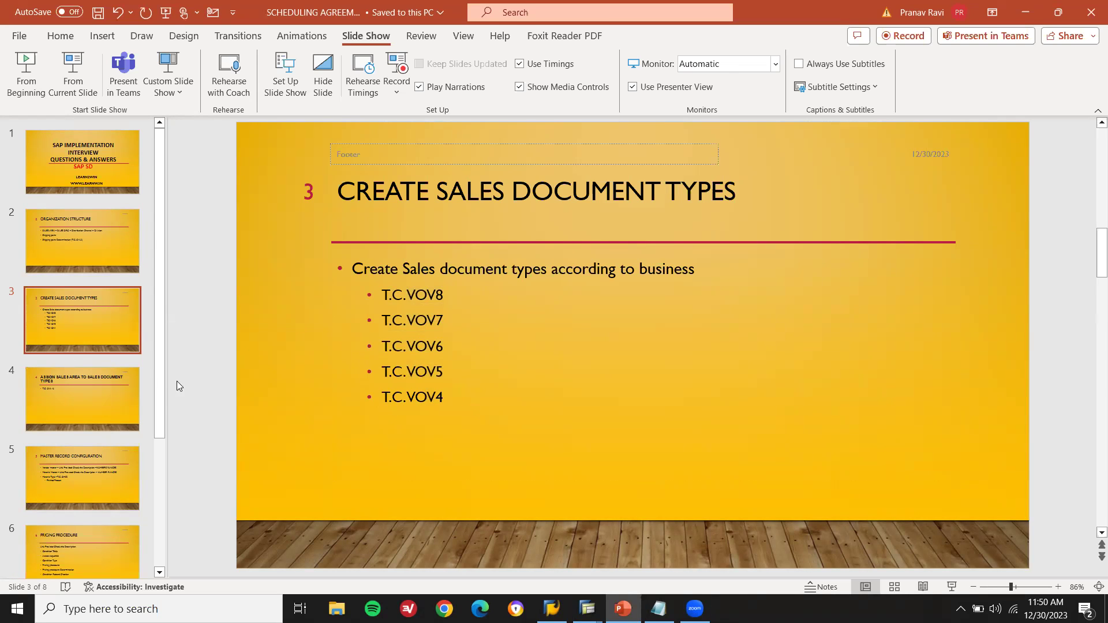
Step: Go to slide 4 and highlight its title and the OVA10 transaction text
{"action": "left_click", "coordinate": [134, 403]}
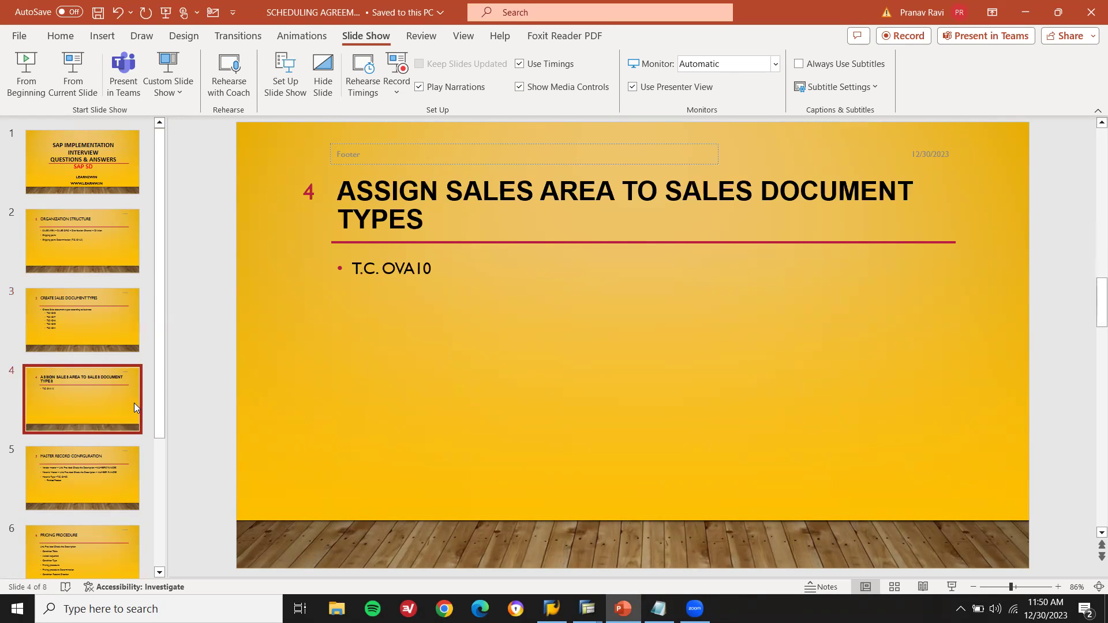
{"action": "left_click_drag", "start_coordinate": [342, 180], "coordinate": [439, 238]}
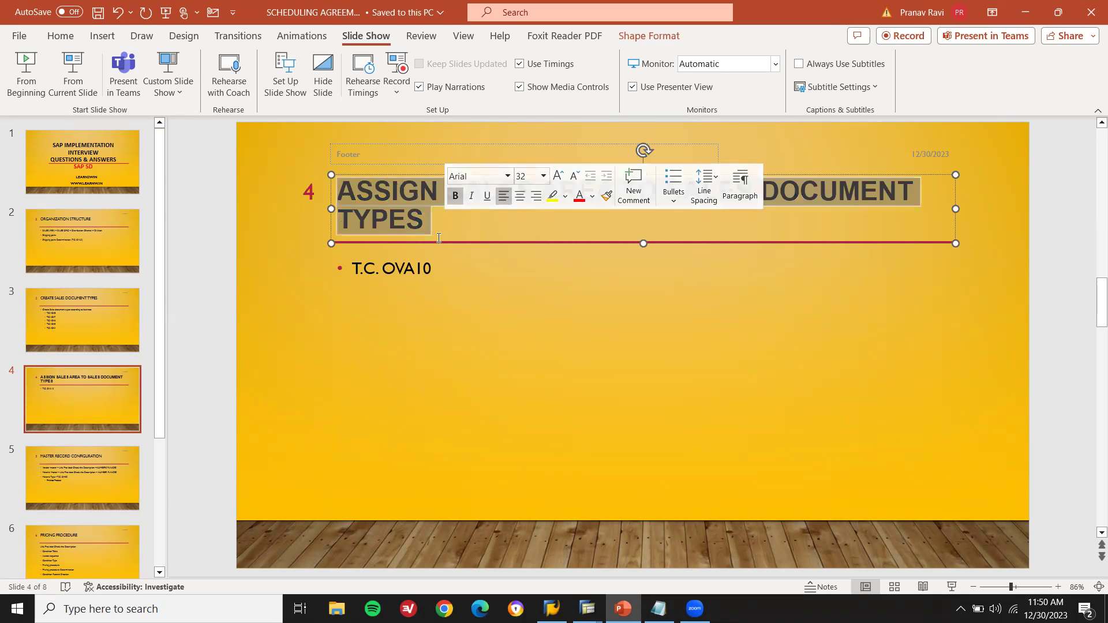
{"action": "left_click", "coordinate": [473, 282]}
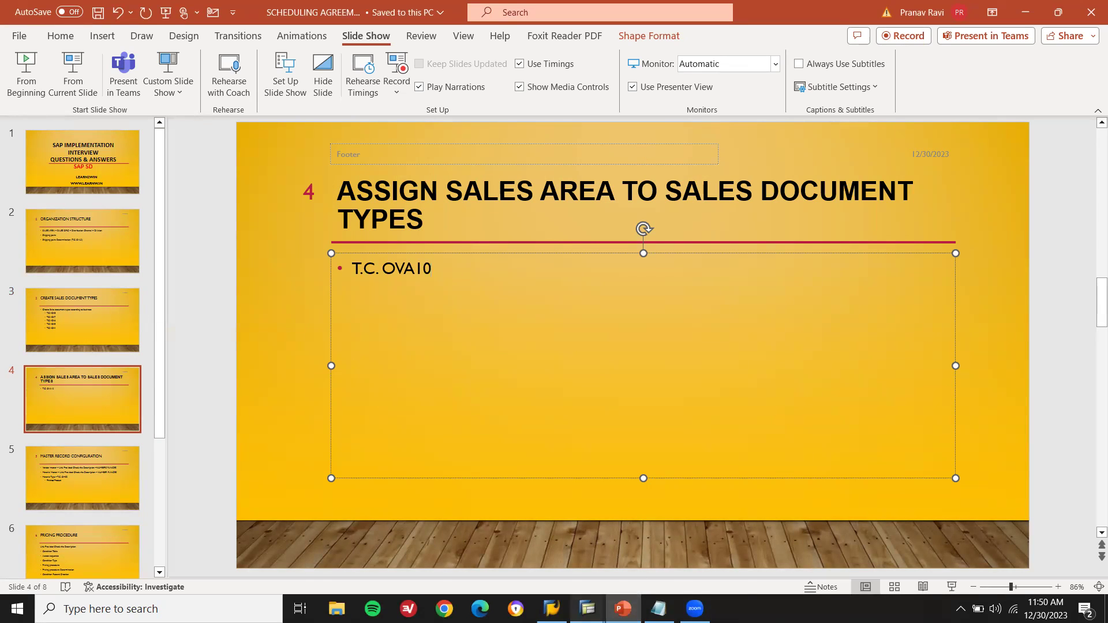
{"action": "left_click", "coordinate": [587, 609]}
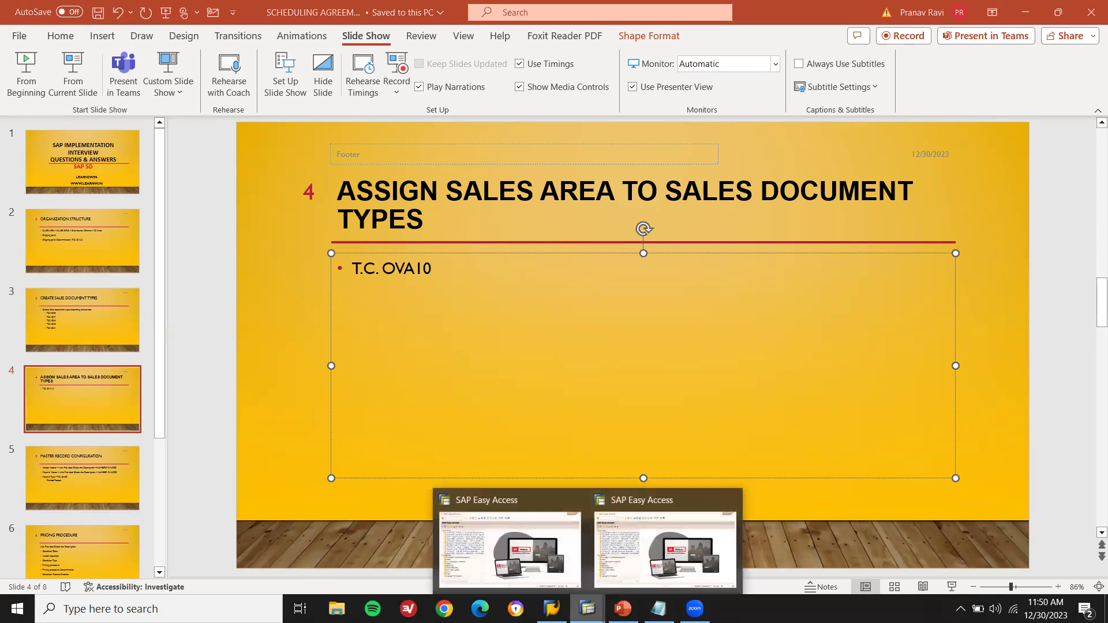
Step: Rerun SPRO from SAP Easy Access and open the SAP Reference IMG
{"action": "left_click", "coordinate": [657, 566]}
{"action": "left_click", "coordinate": [135, 46]}
{"action": "type", "text": "SPRO"}
{"action": "key", "text": "Return"}
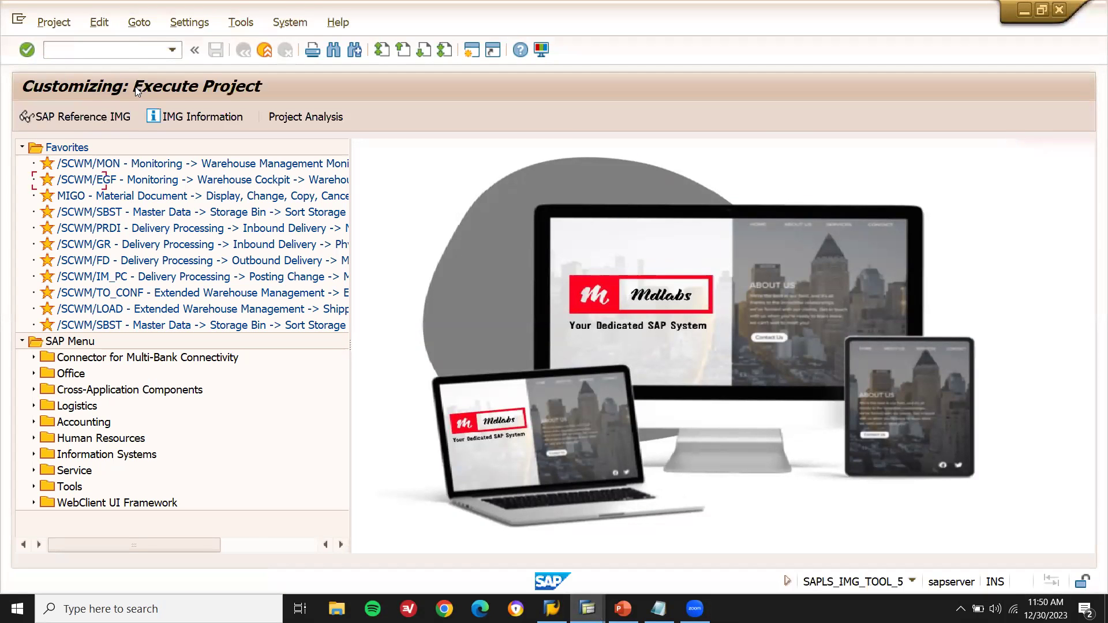
{"action": "left_click", "coordinate": [113, 114]}
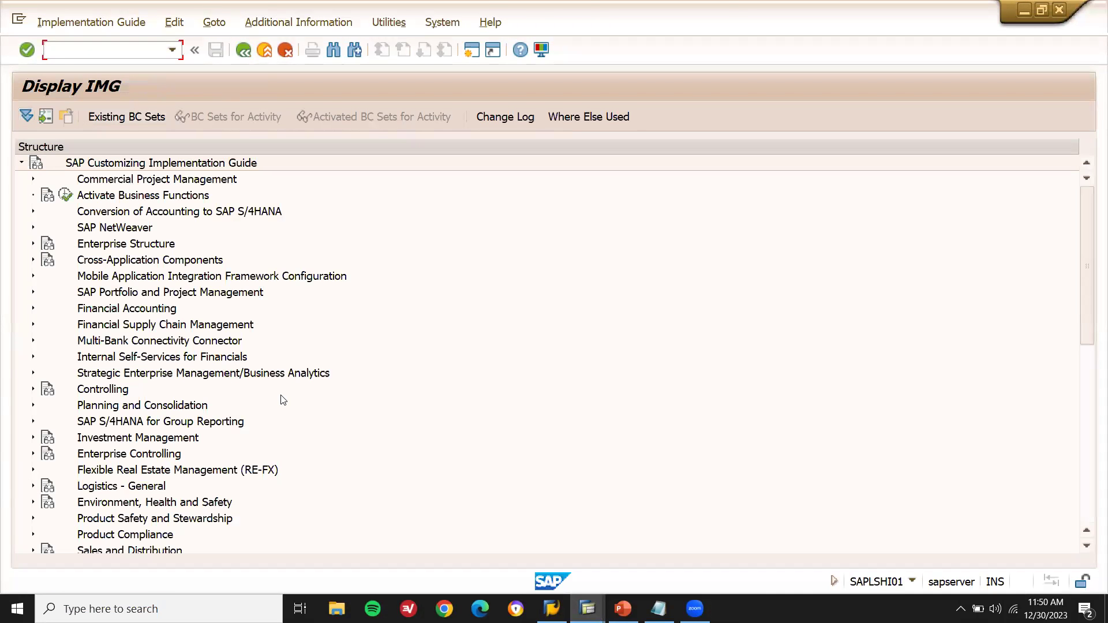
Step: Expand Sales and Distribution > Sales > Sales Documents > Sales Document Header; run Assign Sales Area to Sales Document Types
{"action": "left_click_drag", "start_coordinate": [1083, 295], "coordinate": [1082, 386]}
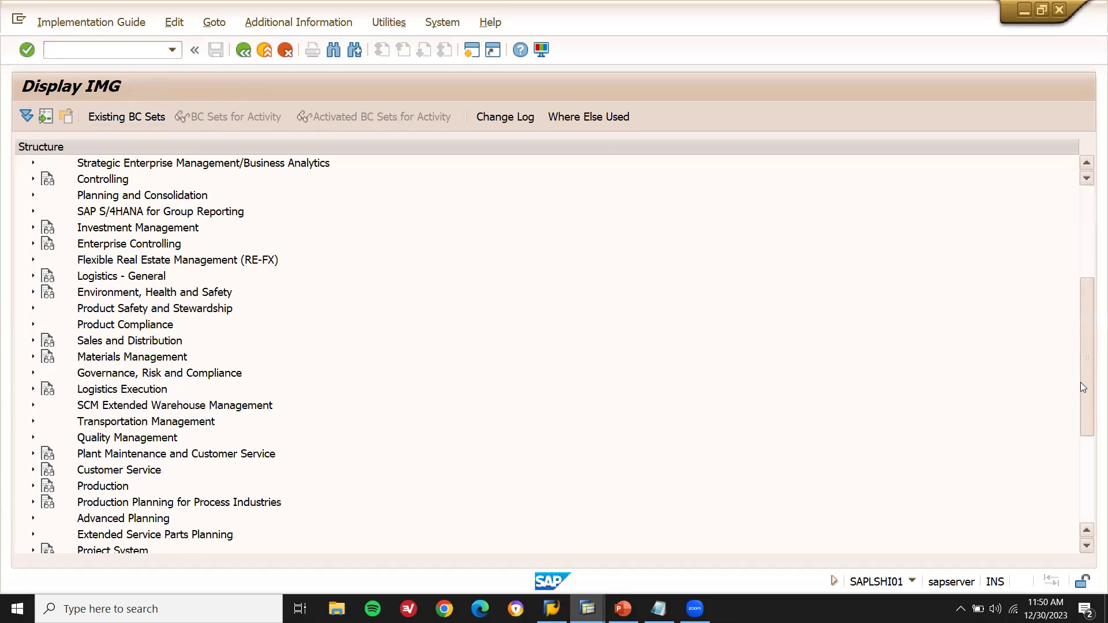
{"action": "left_click", "coordinate": [33, 342]}
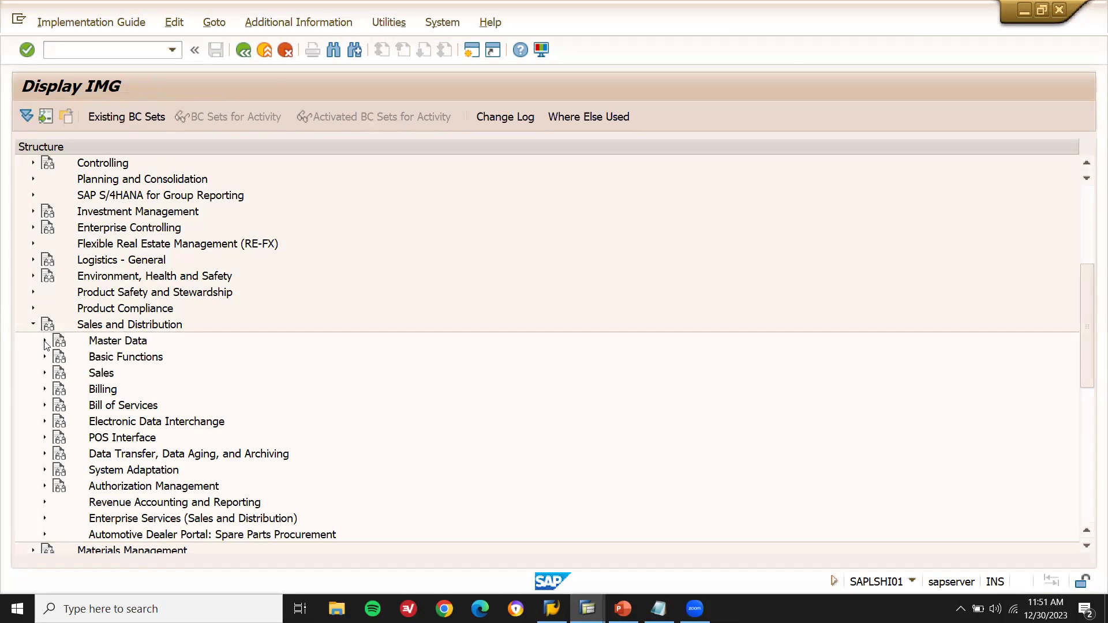
{"action": "left_click", "coordinate": [45, 374]}
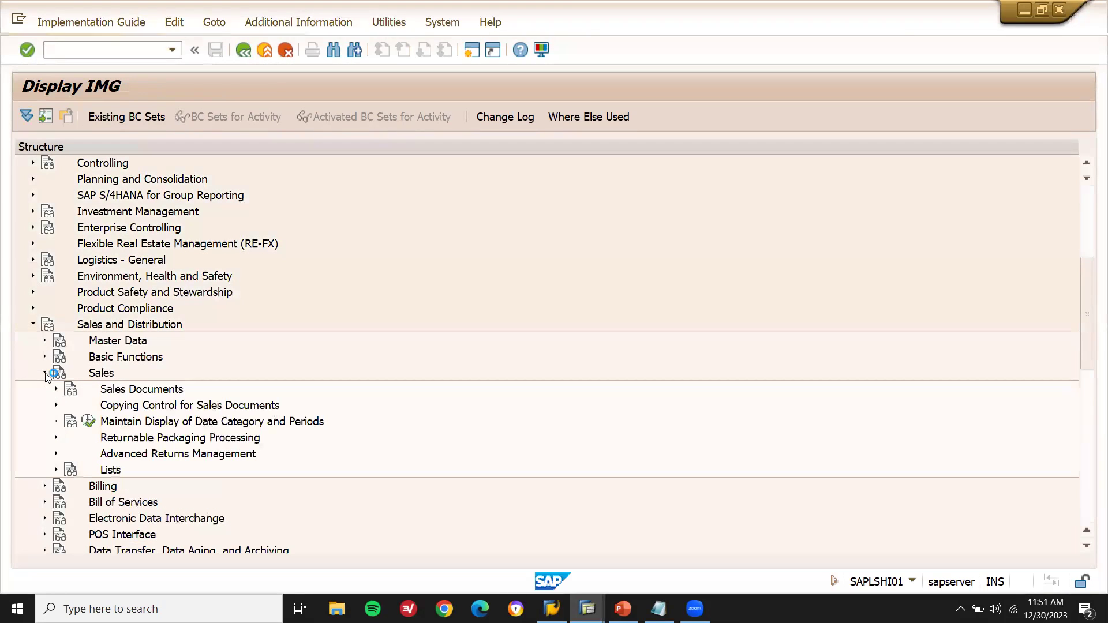
{"action": "left_click", "coordinate": [56, 390]}
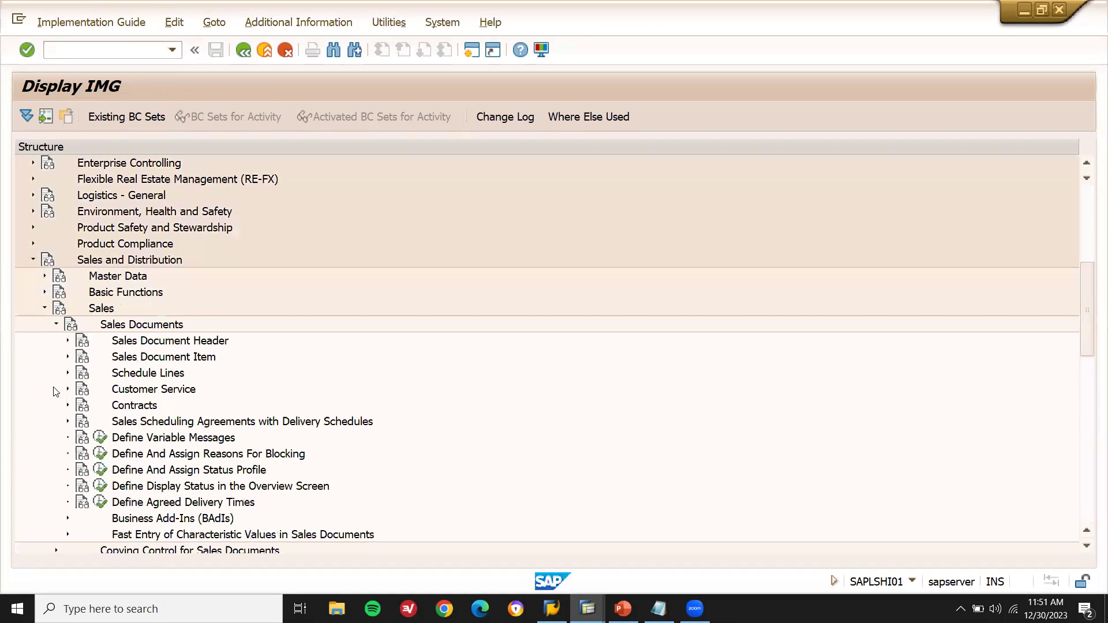
{"action": "left_click", "coordinate": [68, 340]}
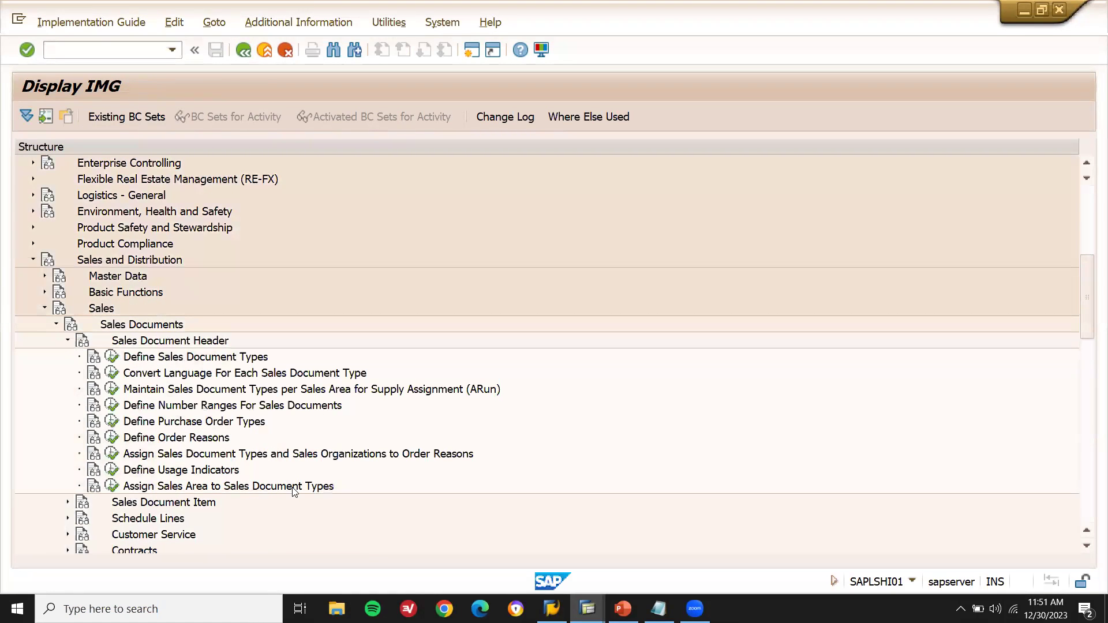
{"action": "left_click", "coordinate": [112, 488]}
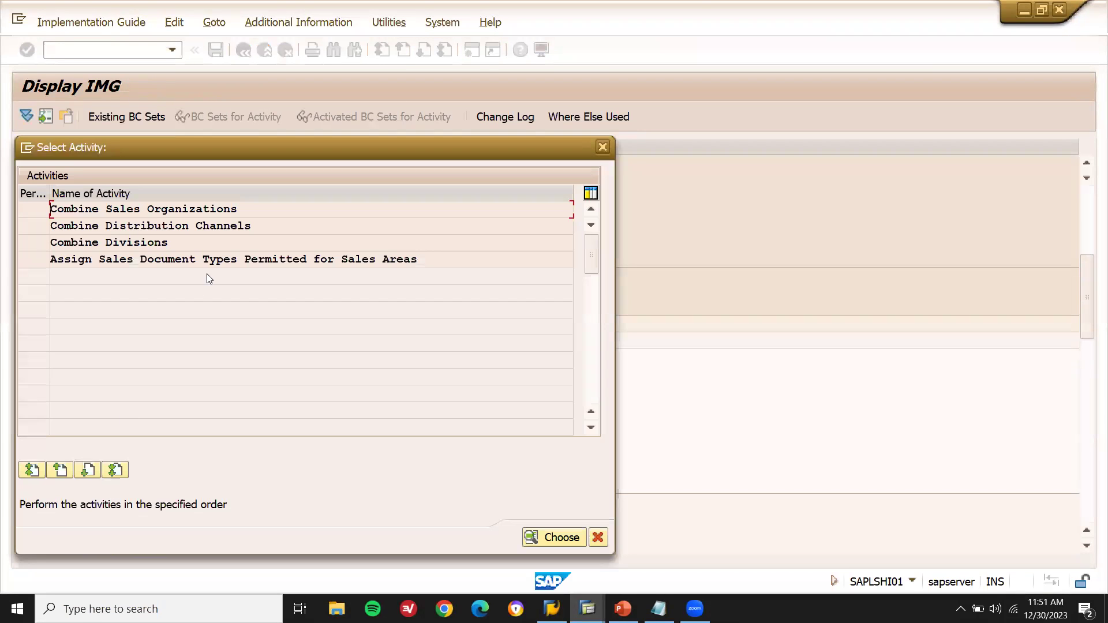
Step: Start the Assign Sales Document Types Permitted for Sales Areas activity, then highlight OVA10 on PowerPoint slide 4
{"action": "double_click", "coordinate": [366, 262]}
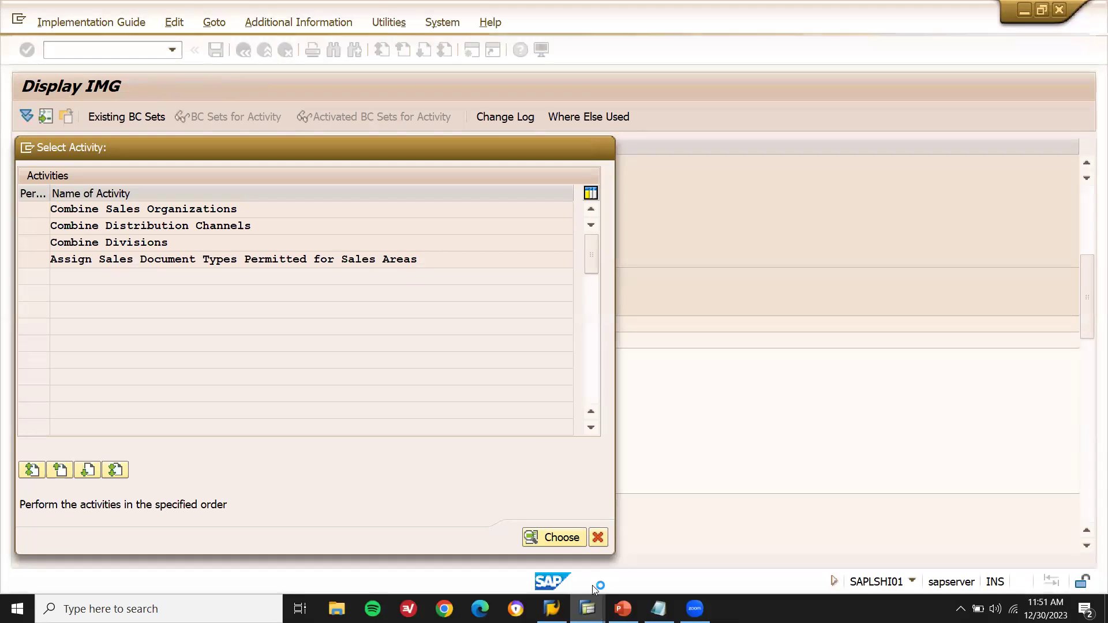
{"action": "left_click", "coordinate": [623, 609]}
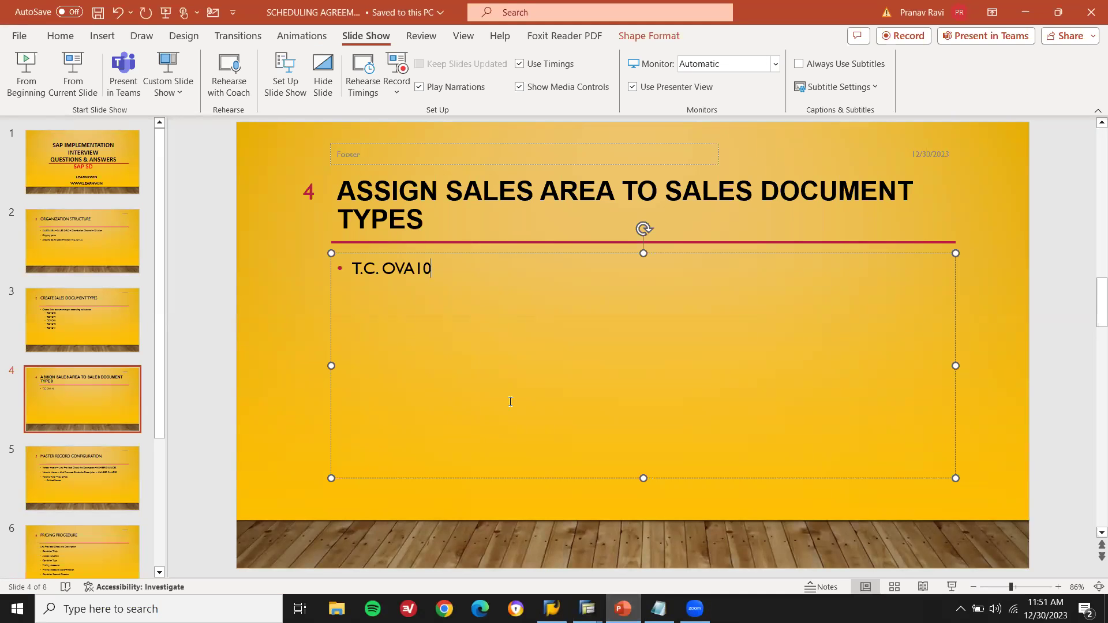
{"action": "key", "text": "alt+Tab"}
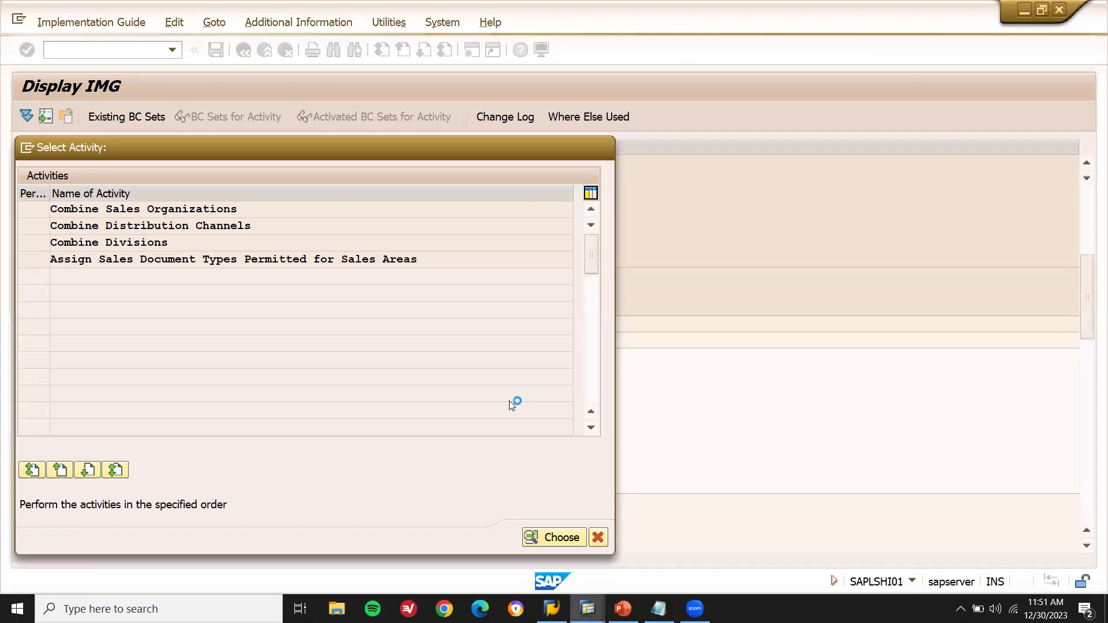
{"action": "key", "text": "alt+Tab"}
{"action": "left_click_drag", "start_coordinate": [381, 269], "coordinate": [441, 266]}
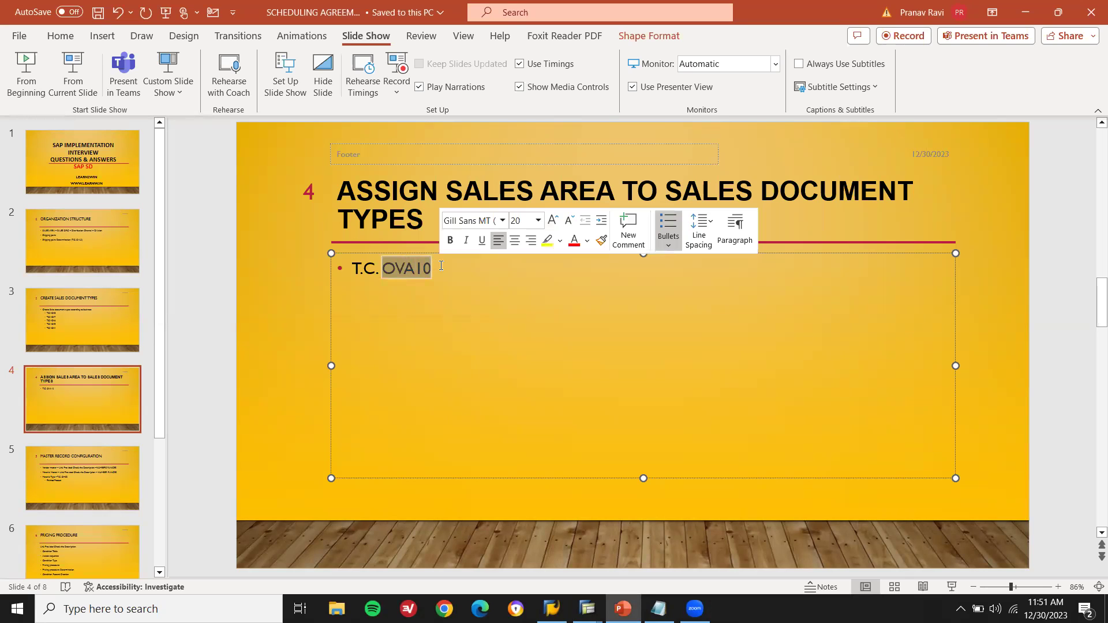
{"action": "left_click_drag", "start_coordinate": [159, 419], "coordinate": [158, 498]}
Step: On slide 5, replace 'Vendor' with 'CUSTOMER' in the first bullet and select that line
{"action": "left_click", "coordinate": [85, 344]}
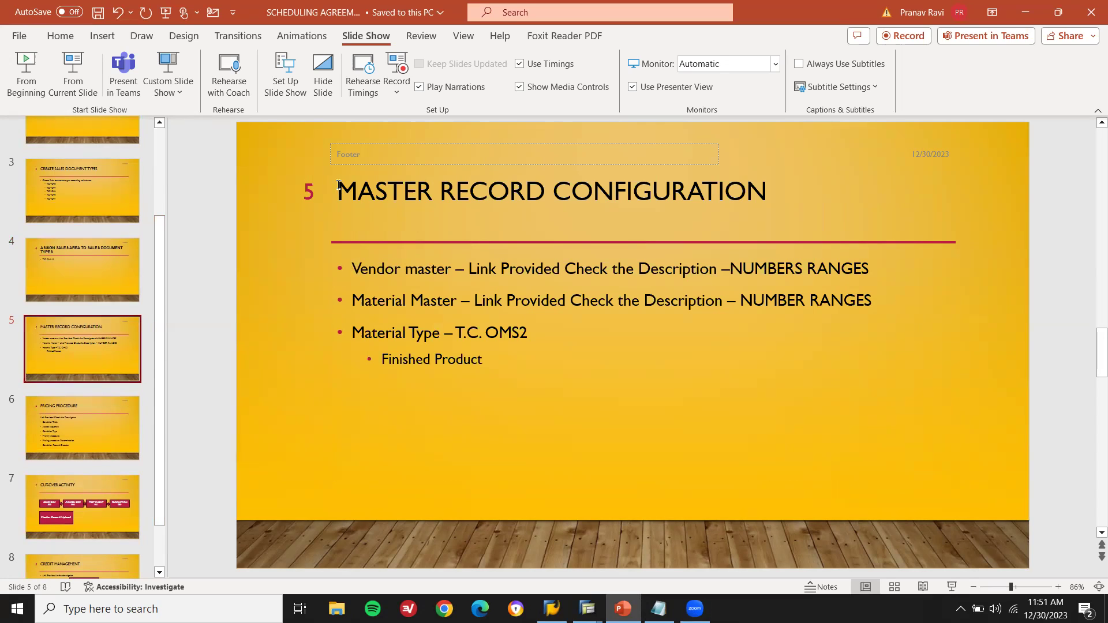
{"action": "left_click_drag", "start_coordinate": [338, 185], "coordinate": [747, 161]}
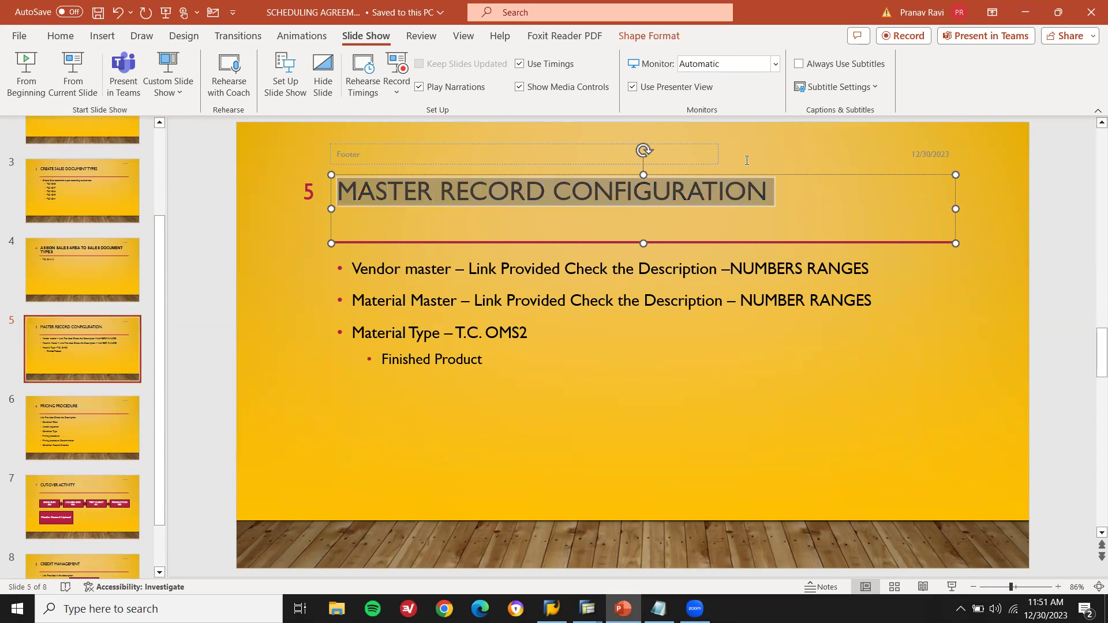
{"action": "left_click", "coordinate": [366, 276]}
{"action": "double_click", "coordinate": [367, 276]}
{"action": "type", "text": "CU"}
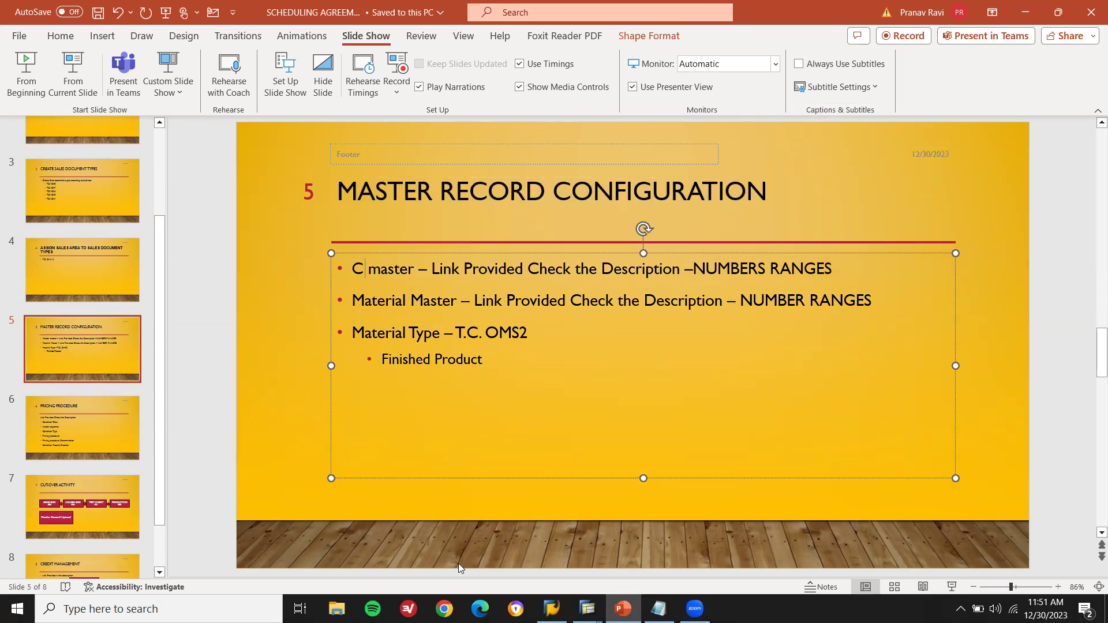
{"action": "type", "text": "STOMER"}
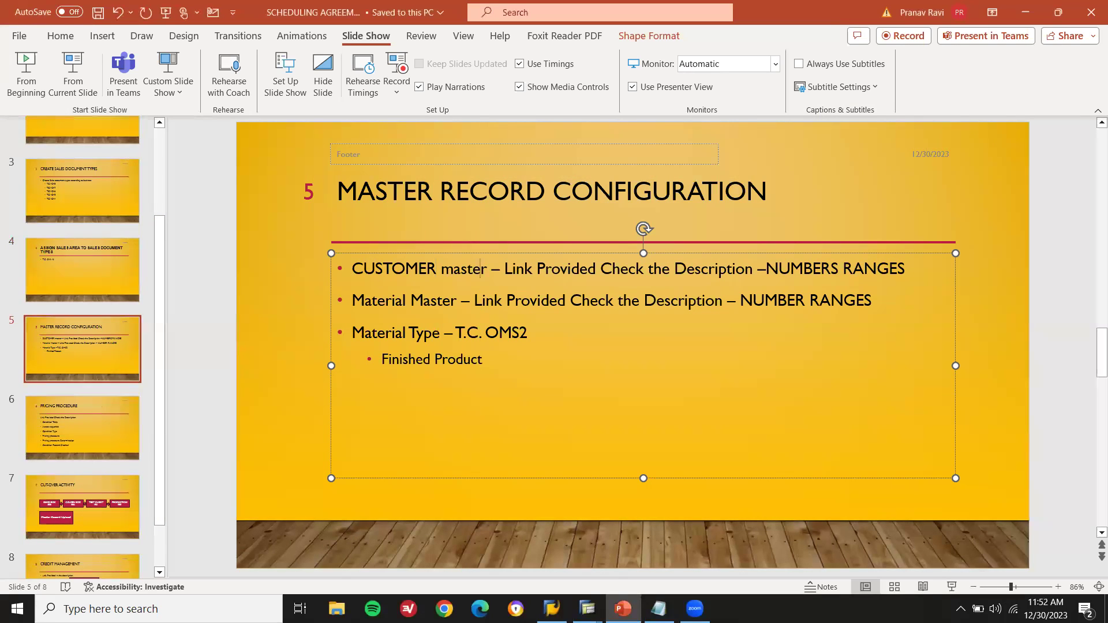
{"action": "key", "text": "Home"}
{"action": "key", "text": "shift+End"}
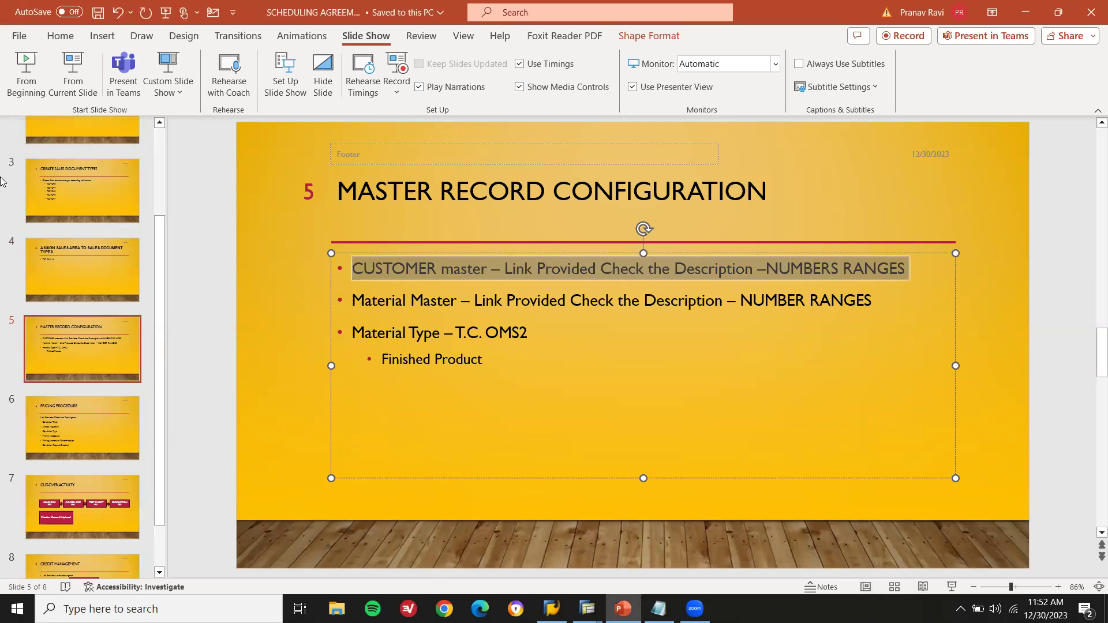
Step: Make the CUSTOMER master and Material Master bullets on slide 5 red, then select OMS2
{"action": "left_click", "coordinate": [60, 35]}
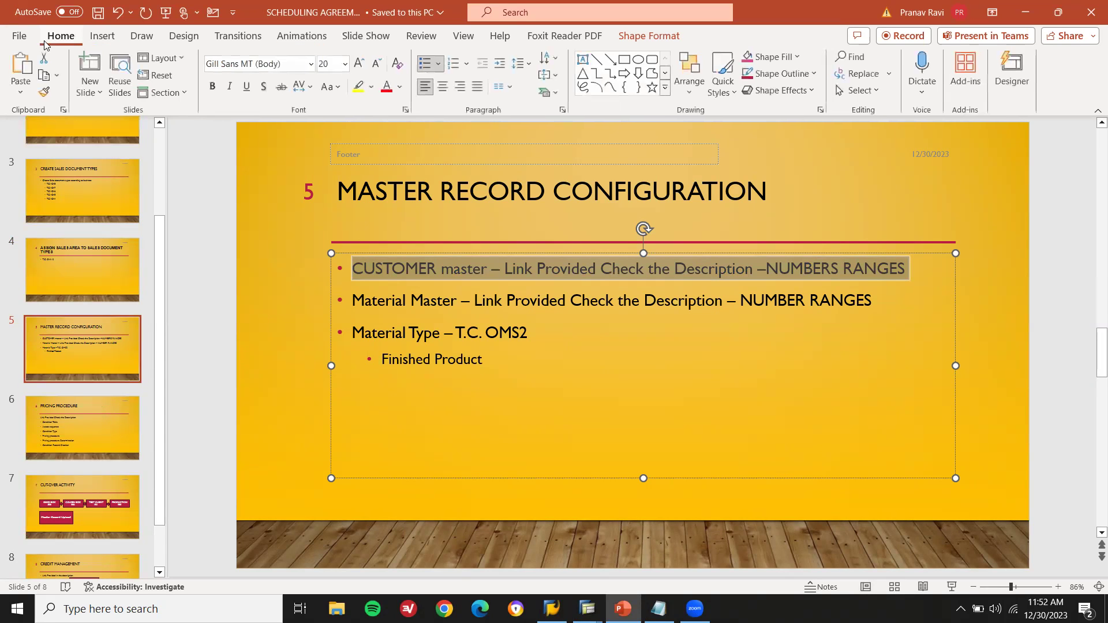
{"action": "left_click", "coordinate": [385, 88]}
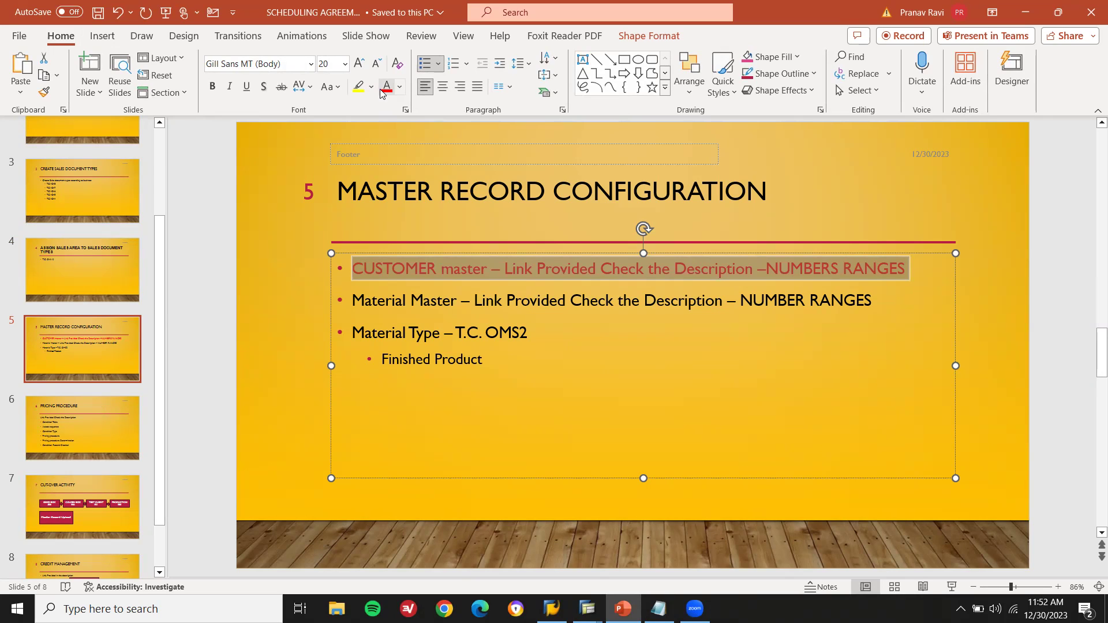
{"action": "left_click", "coordinate": [353, 300]}
{"action": "triple_click", "coordinate": [353, 300]}
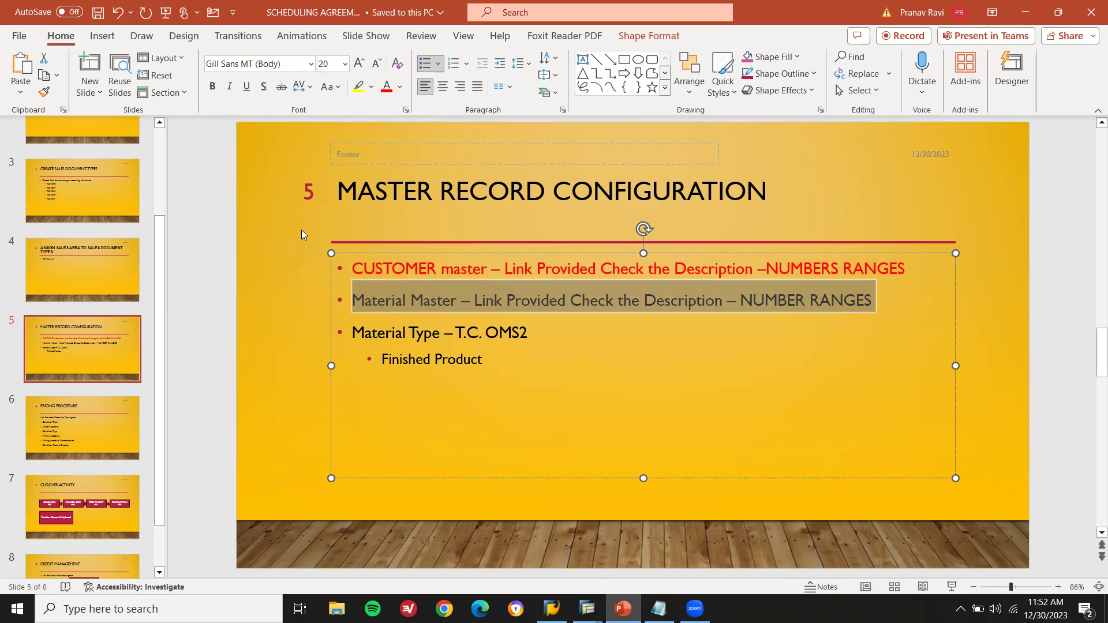
{"action": "left_click", "coordinate": [390, 88]}
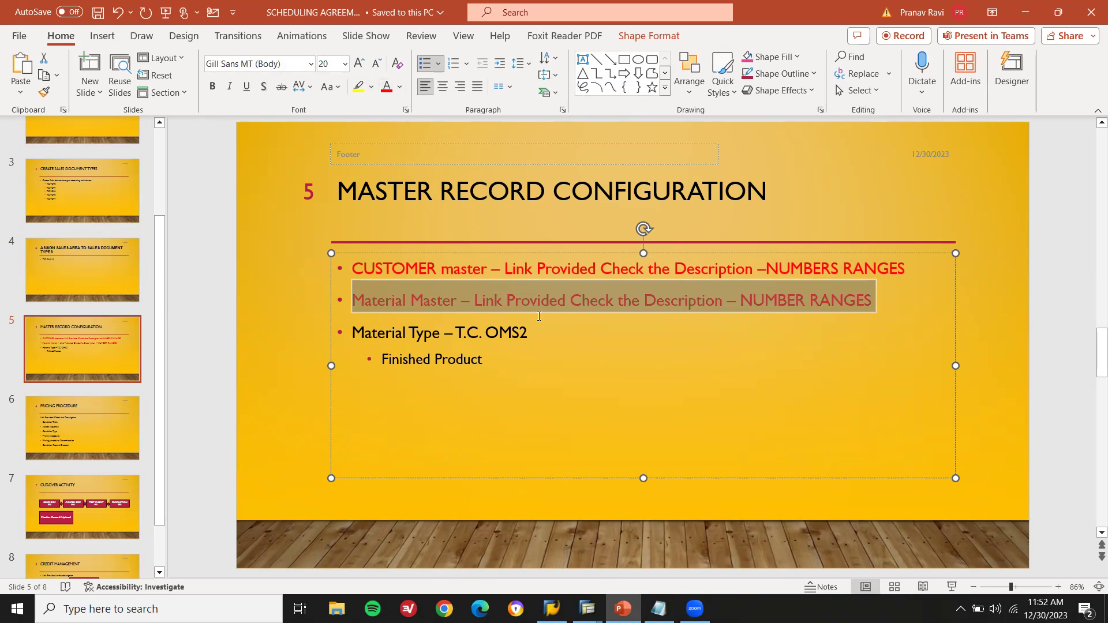
{"action": "double_click", "coordinate": [514, 333]}
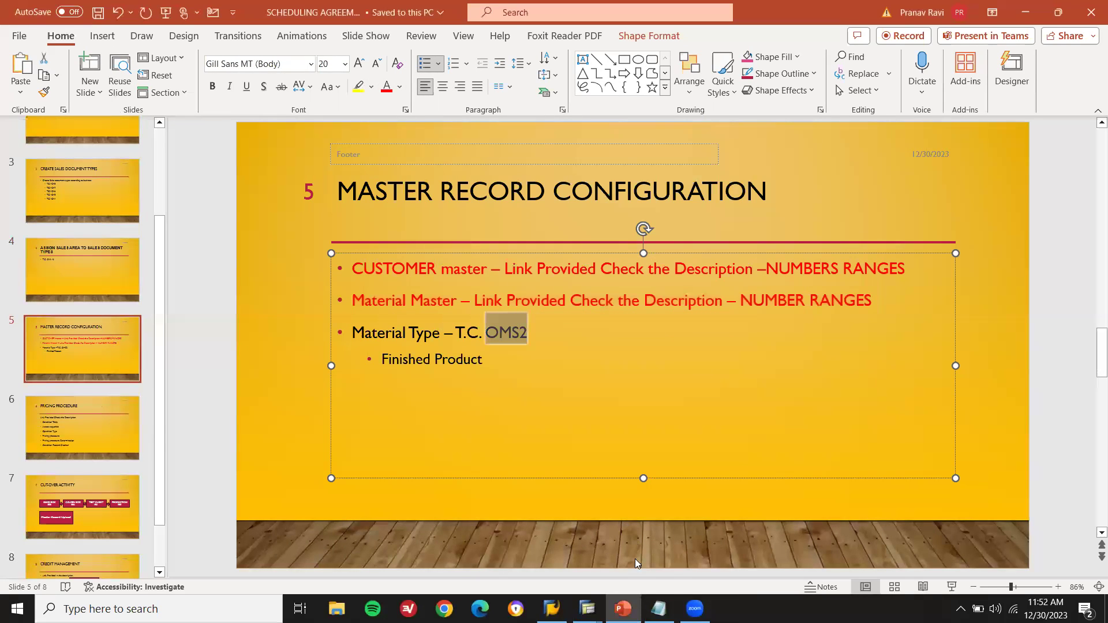
Step: Back in SAP, exit the OVA10 sales-area assignment table and activity list
{"action": "mouse_move", "coordinate": [588, 609]}
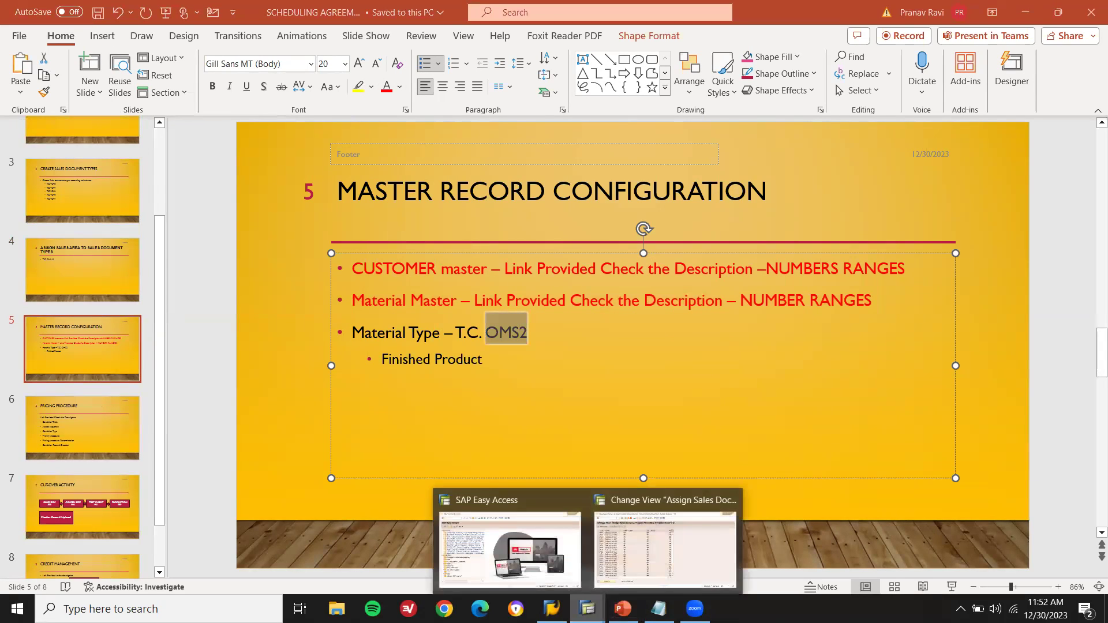
{"action": "left_click", "coordinate": [647, 550]}
{"action": "key", "text": "F3"}
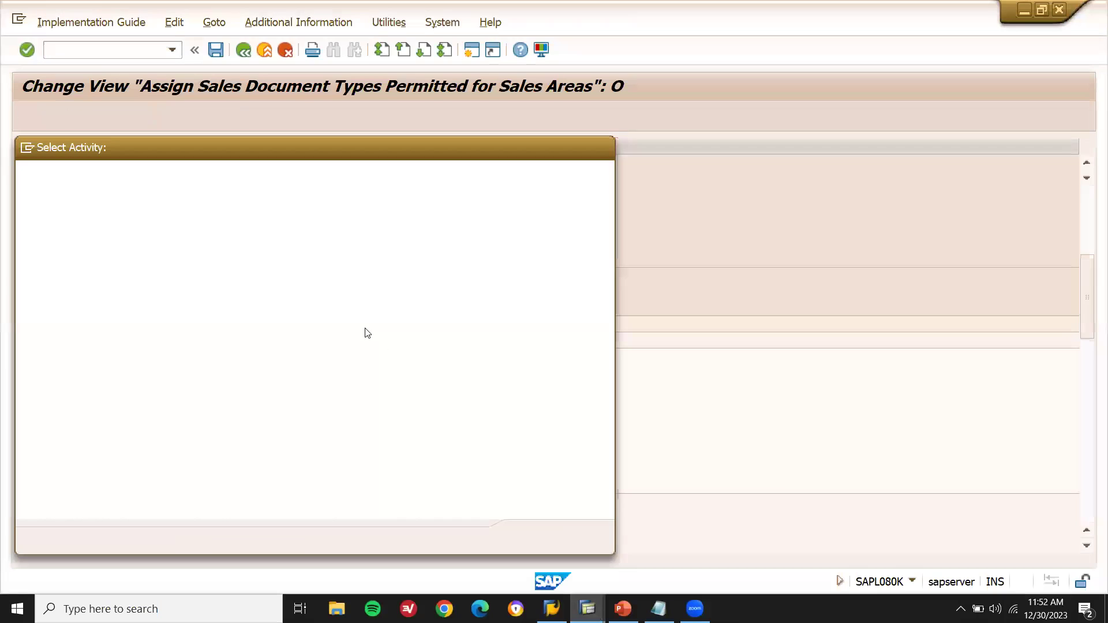
{"action": "key", "text": "F3"}
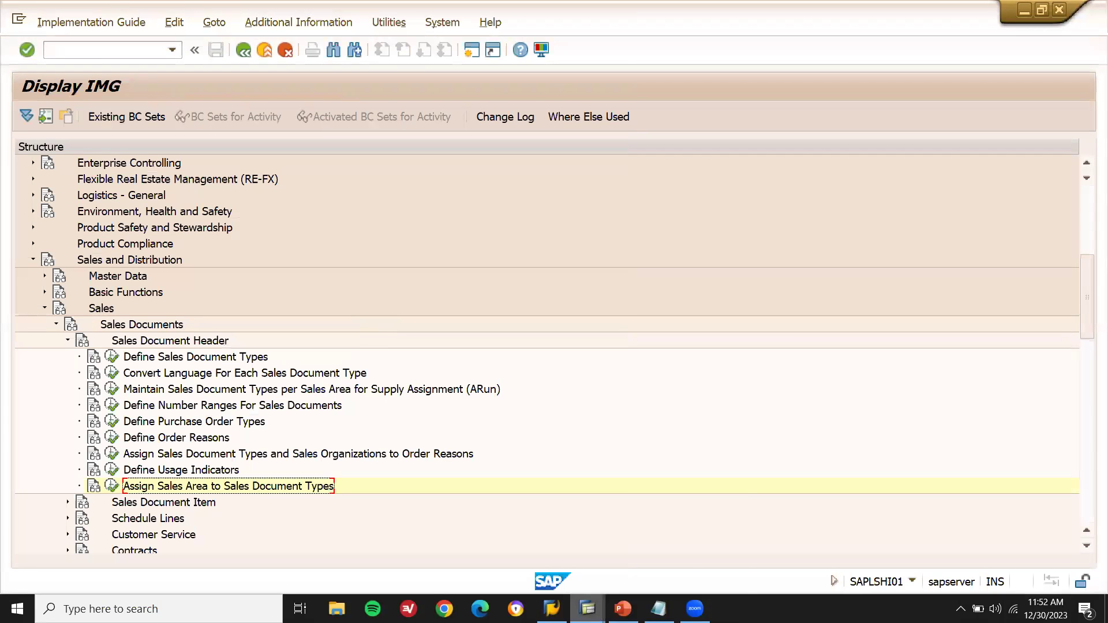
Step: Run OMS2 and view the details of material type 1ROH
{"action": "mouse_move", "coordinate": [588, 610]}
{"action": "left_click", "coordinate": [526, 563]}
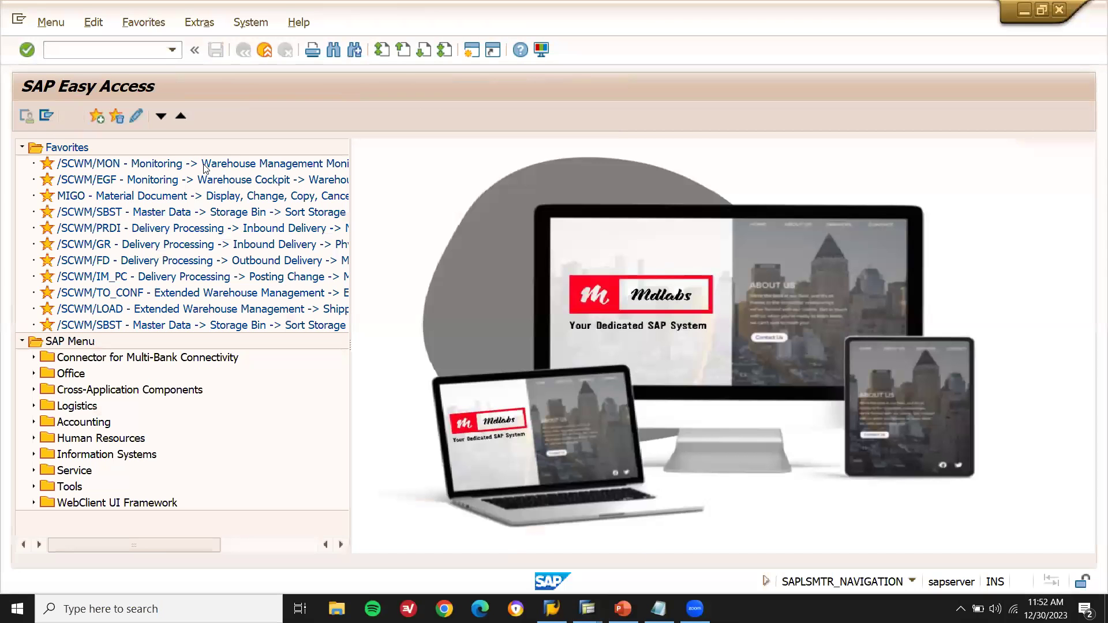
{"action": "type", "text": "OMS2"}
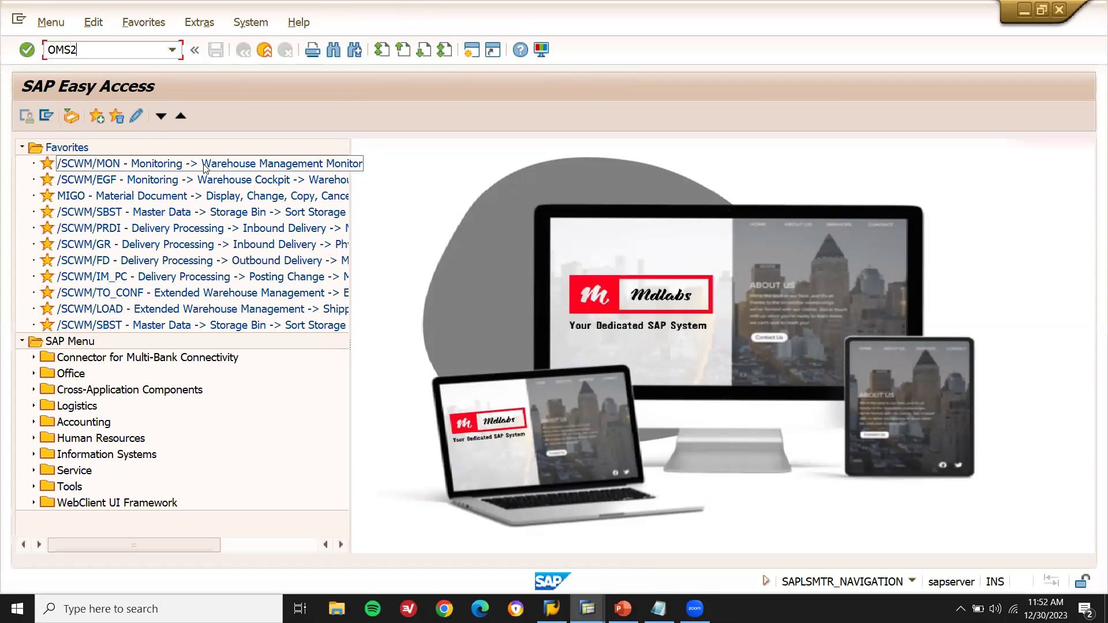
{"action": "key", "text": "Return"}
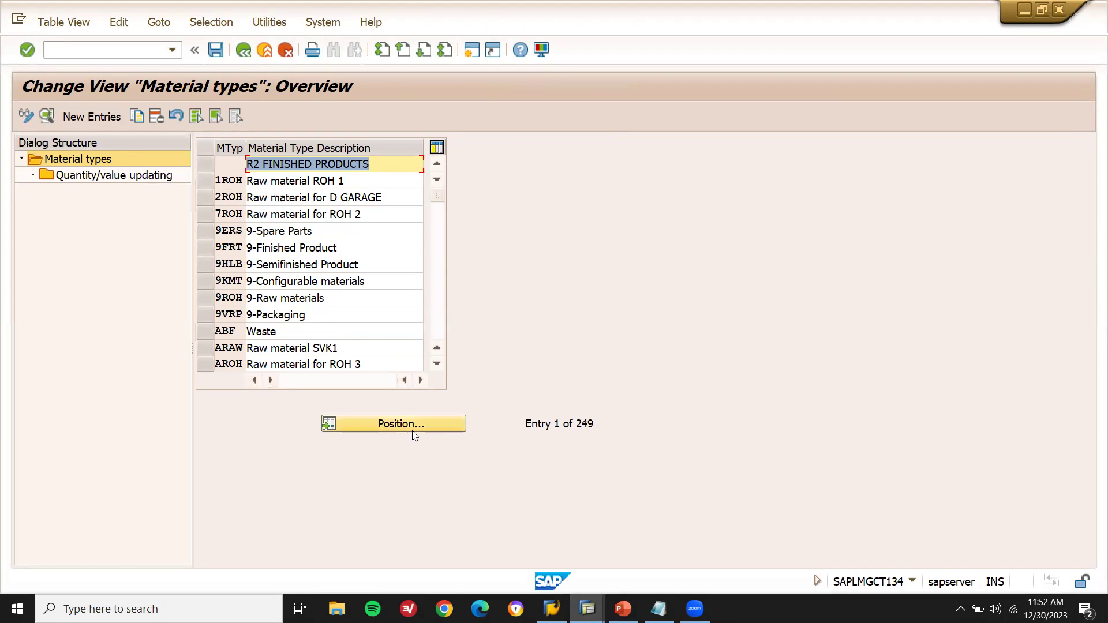
{"action": "left_click", "coordinate": [205, 185]}
{"action": "left_click", "coordinate": [138, 118]}
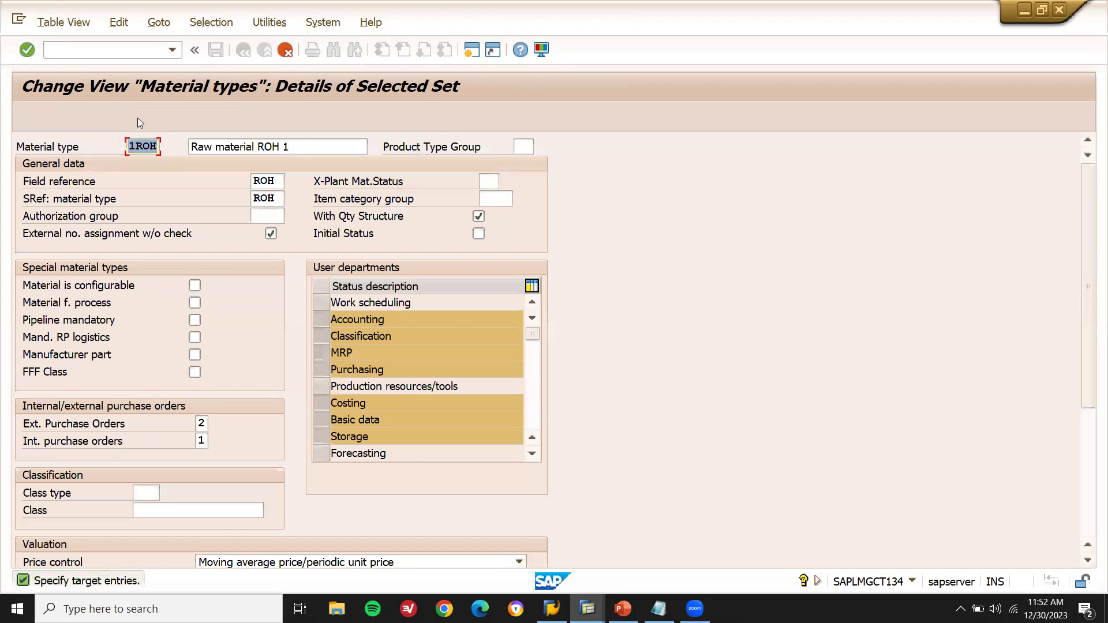
Step: Return to SAP Easy Access with /n and go back to PowerPoint slide 5
{"action": "left_click", "coordinate": [127, 45]}
{"action": "type", "text": "/n"}
{"action": "key", "text": "Return"}
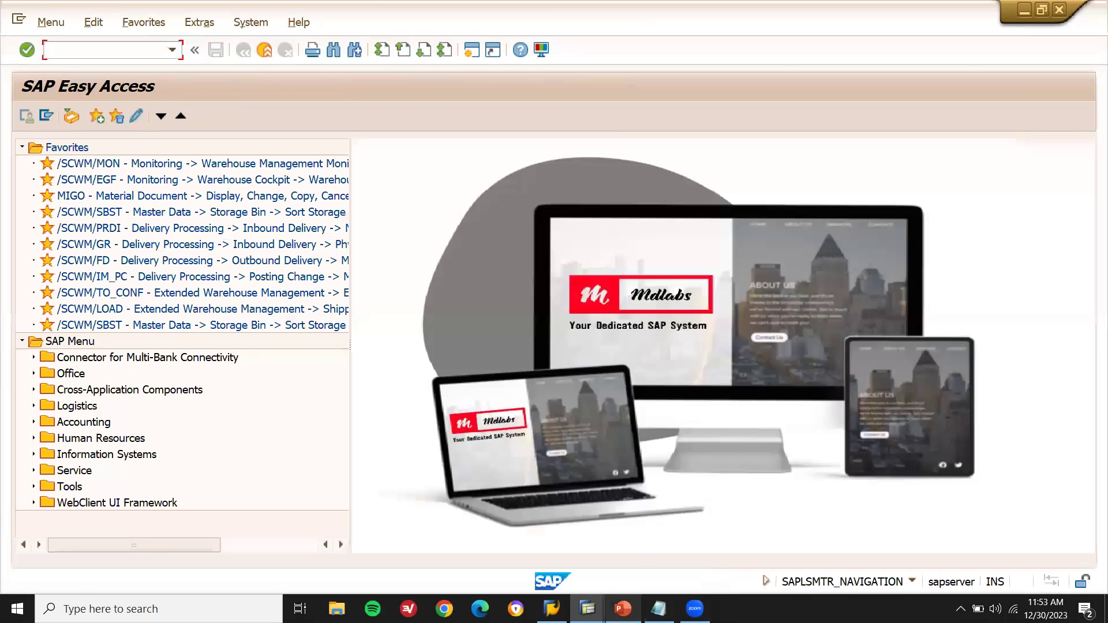
{"action": "key", "text": "alt+Tab"}
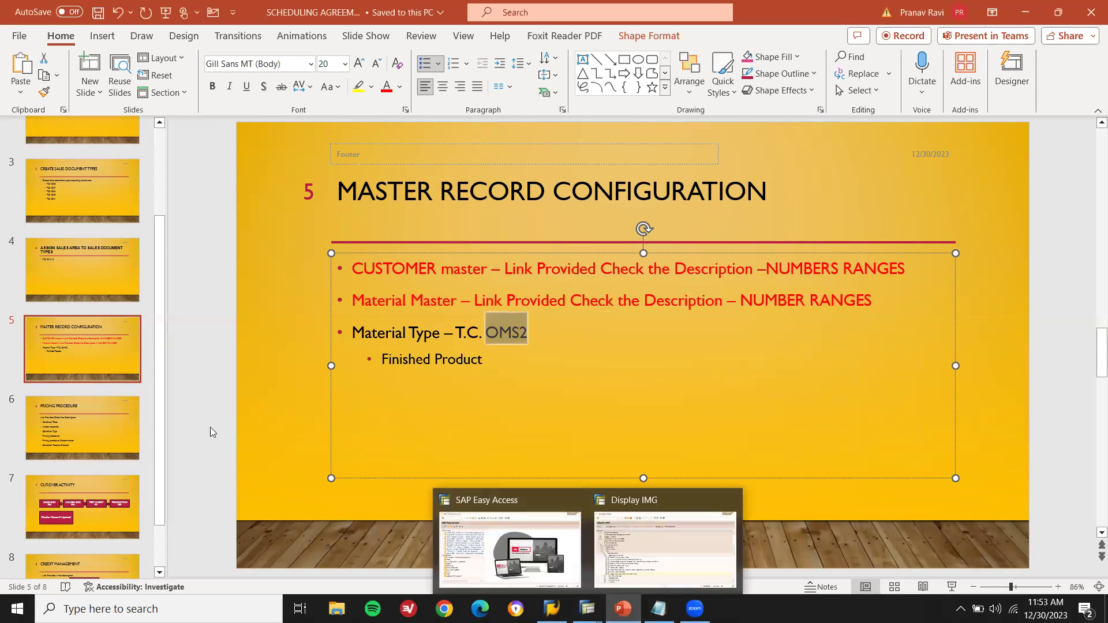
Step: Show slide 6 and highlight its PRICING PROCEDURE title
{"action": "left_click", "coordinate": [119, 430]}
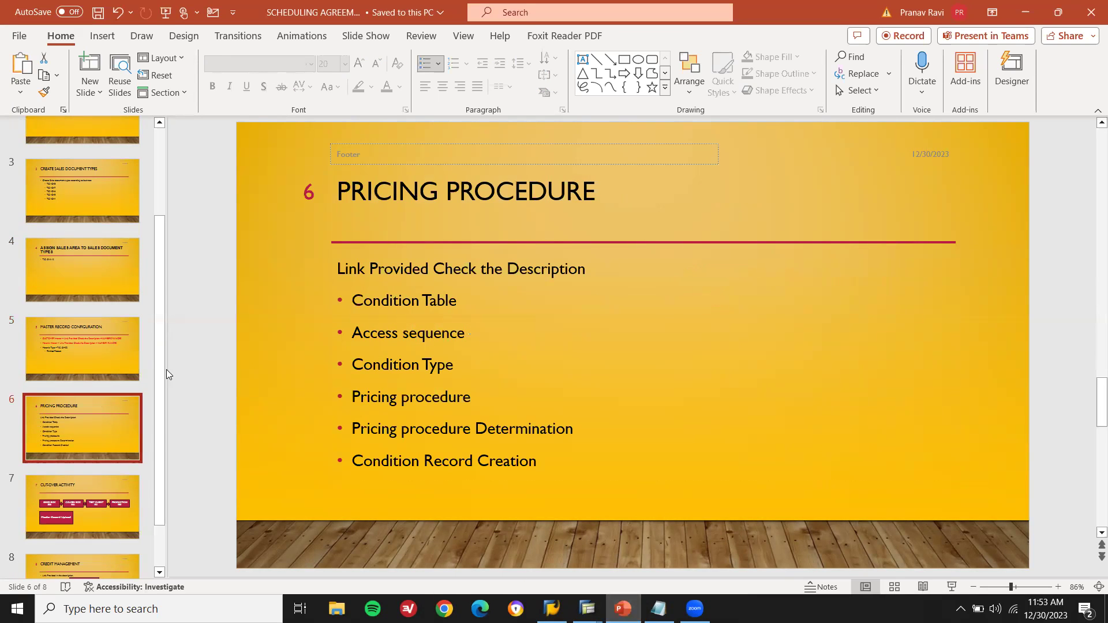
{"action": "left_click", "coordinate": [340, 190]}
{"action": "left_click_drag", "start_coordinate": [340, 190], "coordinate": [534, 194]}
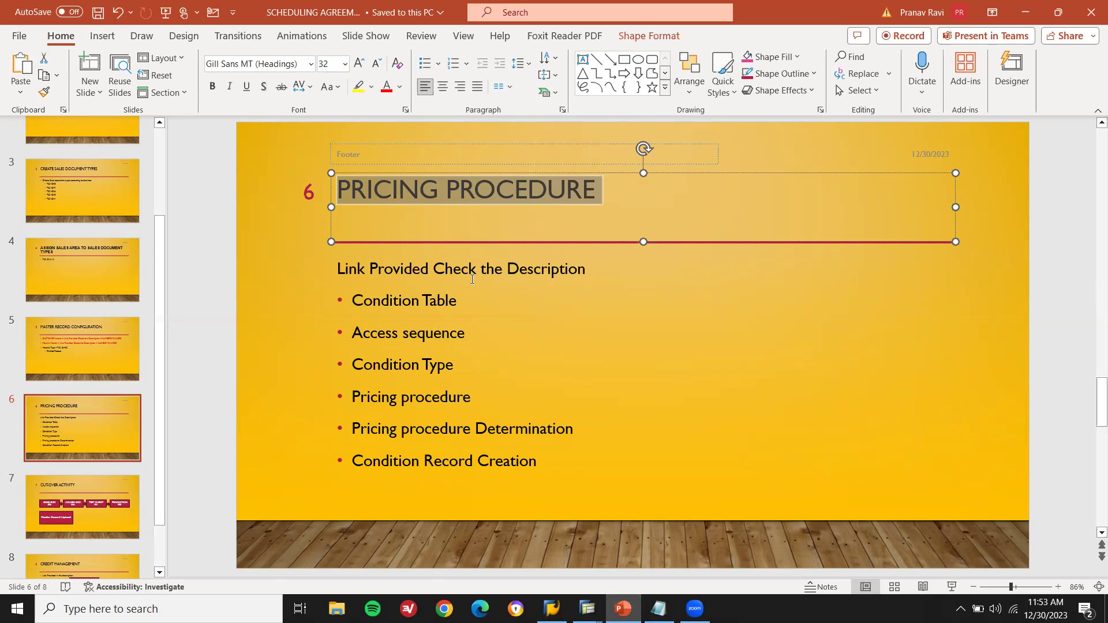
Step: Point out each pricing topic in the bullets, from Condition Table to Condition Record Creation
{"action": "left_click", "coordinate": [364, 301]}
{"action": "double_click", "coordinate": [365, 300]}
{"action": "double_click", "coordinate": [366, 334]}
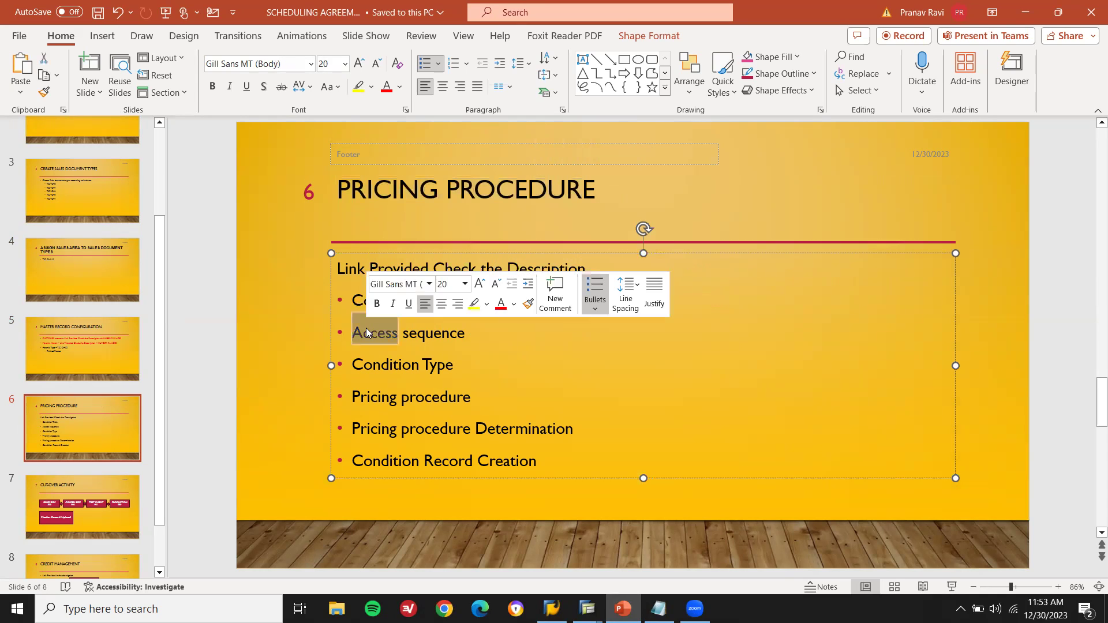
{"action": "double_click", "coordinate": [379, 365]}
{"action": "double_click", "coordinate": [376, 395]}
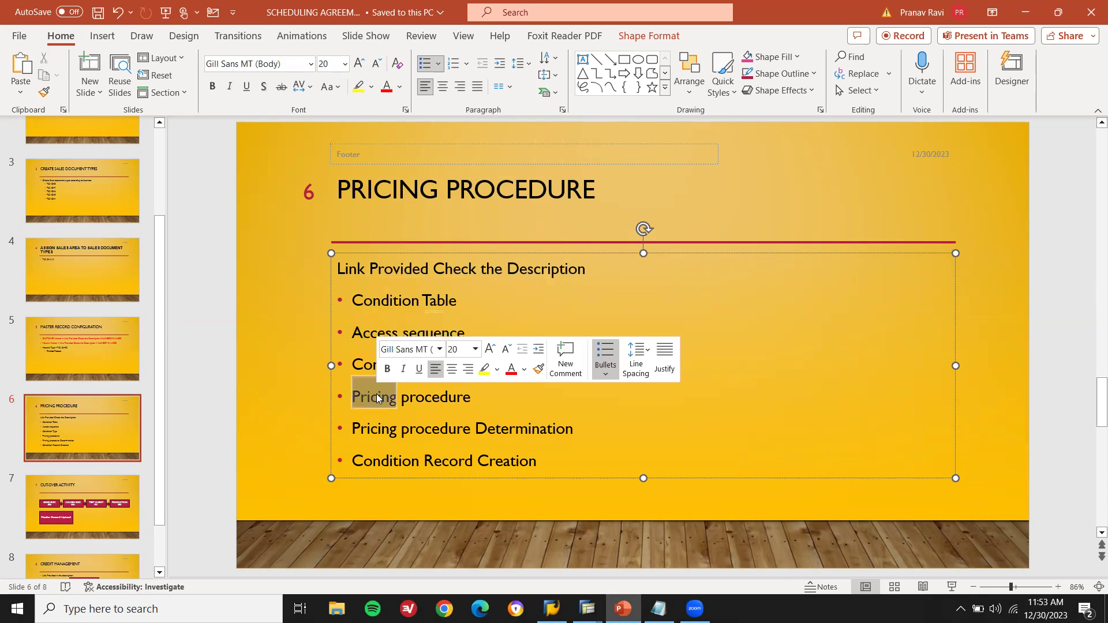
{"action": "double_click", "coordinate": [375, 430]}
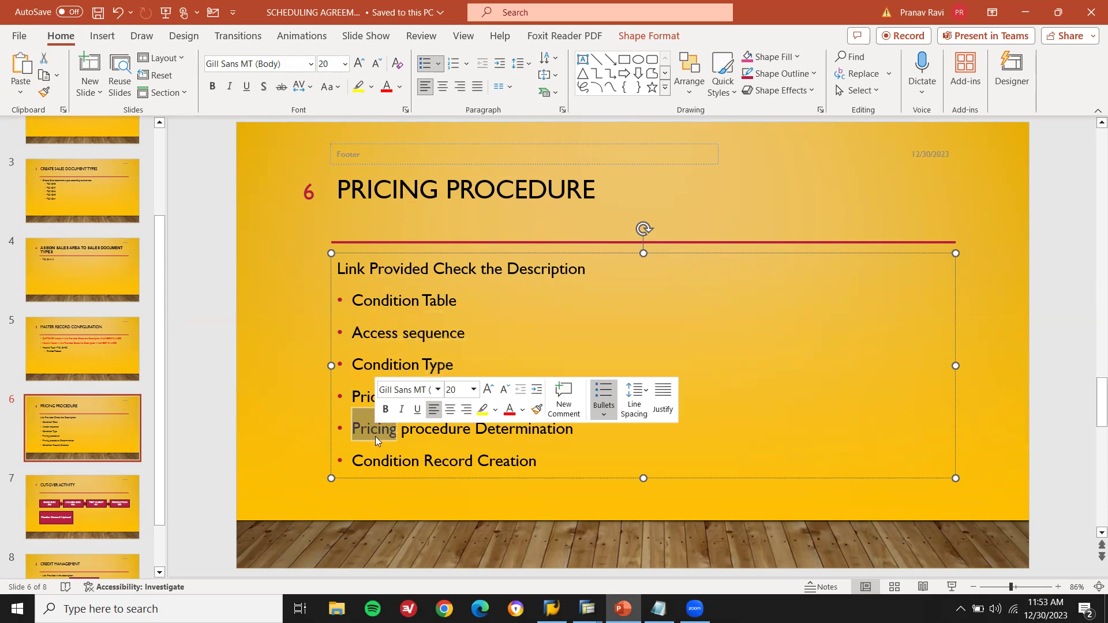
{"action": "double_click", "coordinate": [379, 461]}
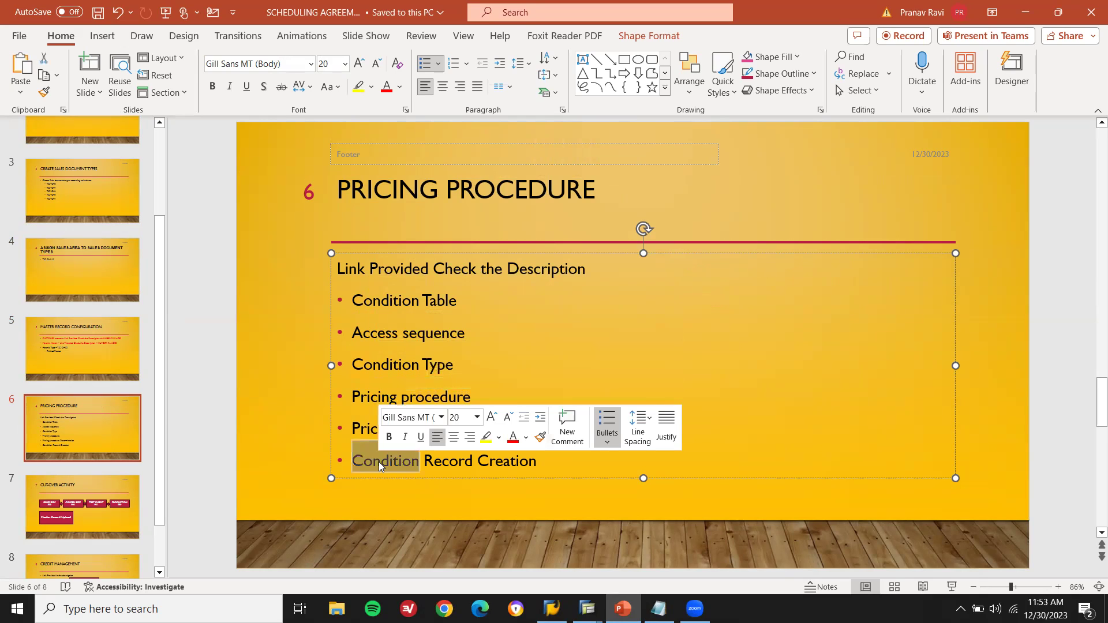
{"action": "left_click", "coordinate": [267, 376]}
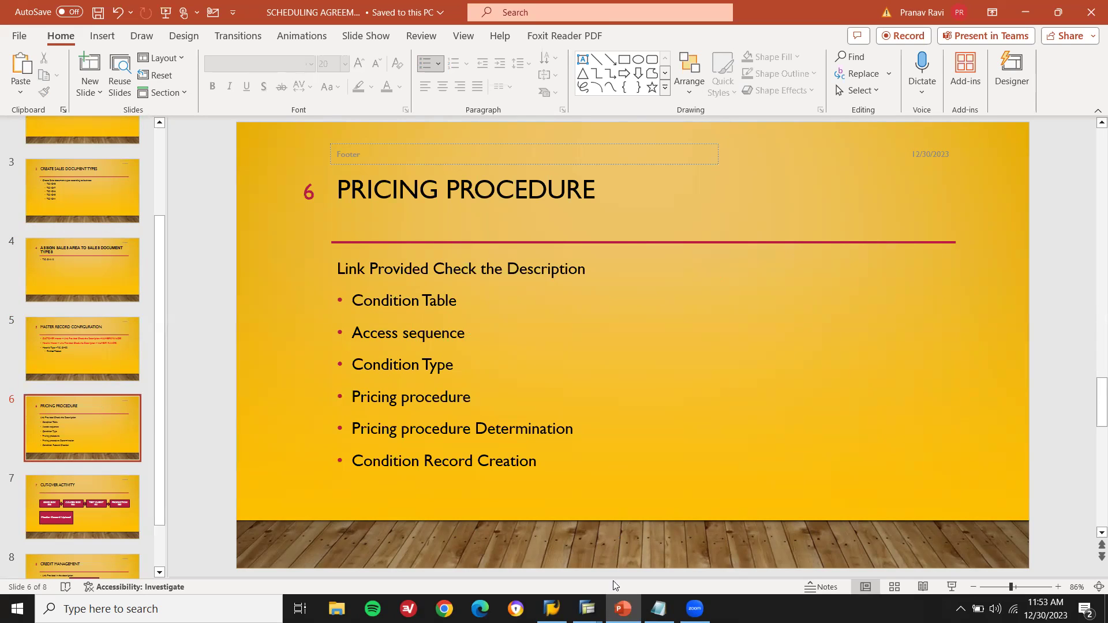
Step: In SAP Easy Access, run transaction VOK0 to open Maintain Pricing
{"action": "mouse_move", "coordinate": [587, 608]}
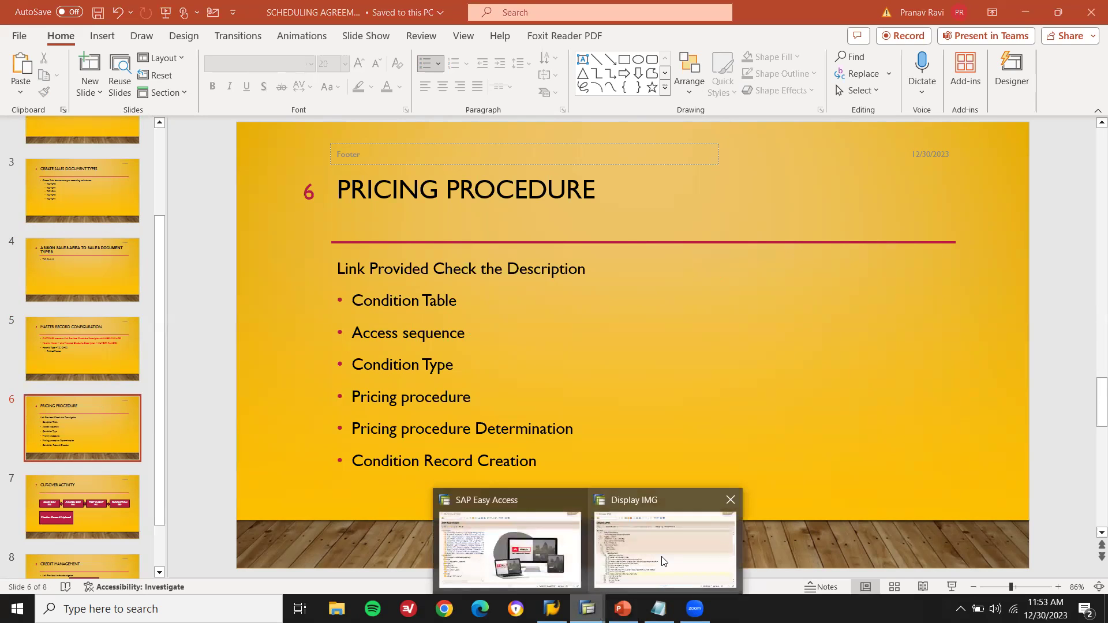
{"action": "left_click", "coordinate": [504, 557]}
{"action": "left_click", "coordinate": [112, 47]}
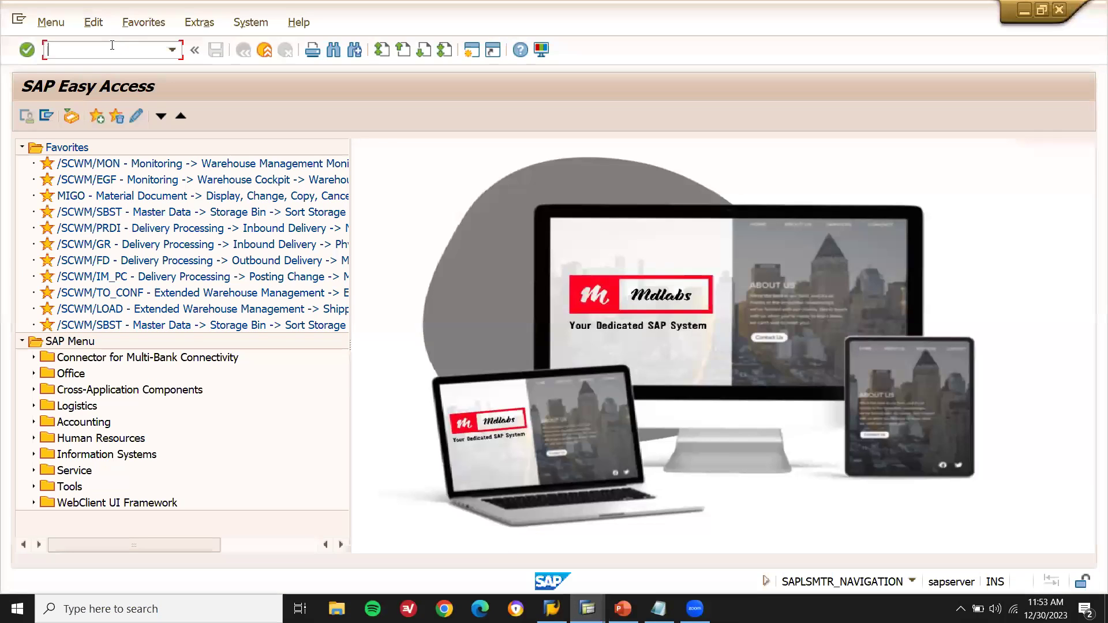
{"action": "type", "text": "VOK0"}
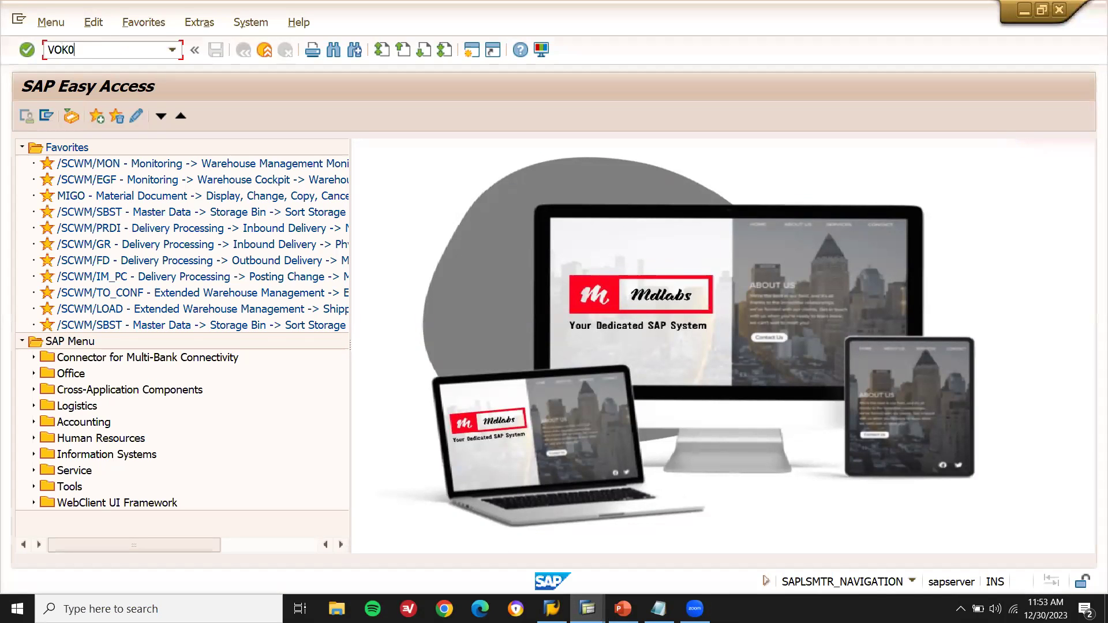
{"action": "key", "text": "Return"}
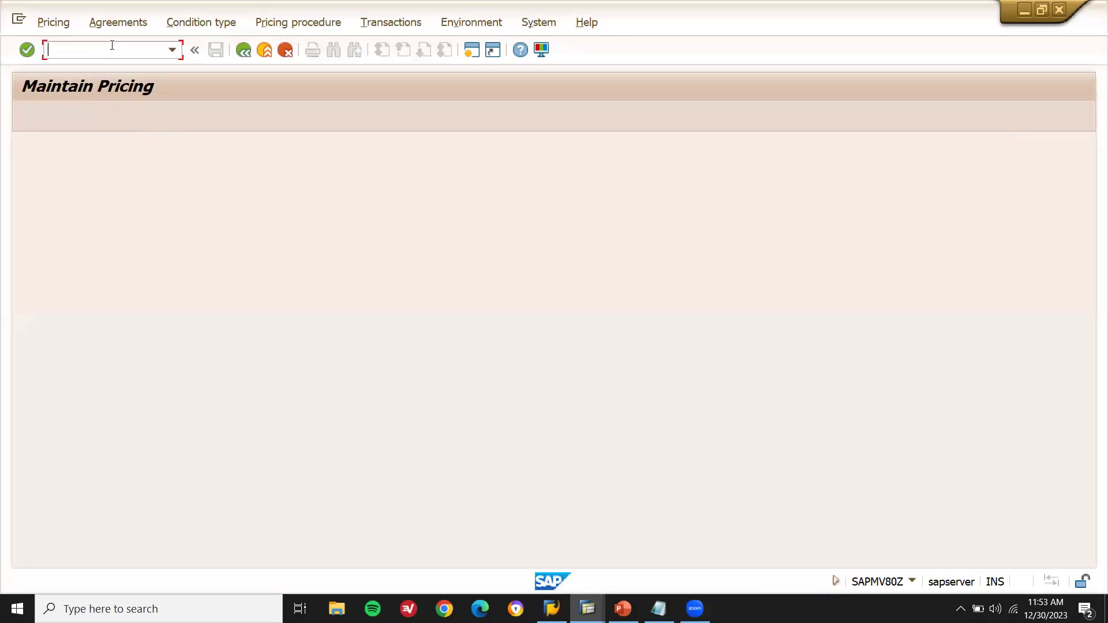
Step: Browse the Condition type menu and Environment > Condition table > Create, then go back to the slide
{"action": "left_click", "coordinate": [197, 23]}
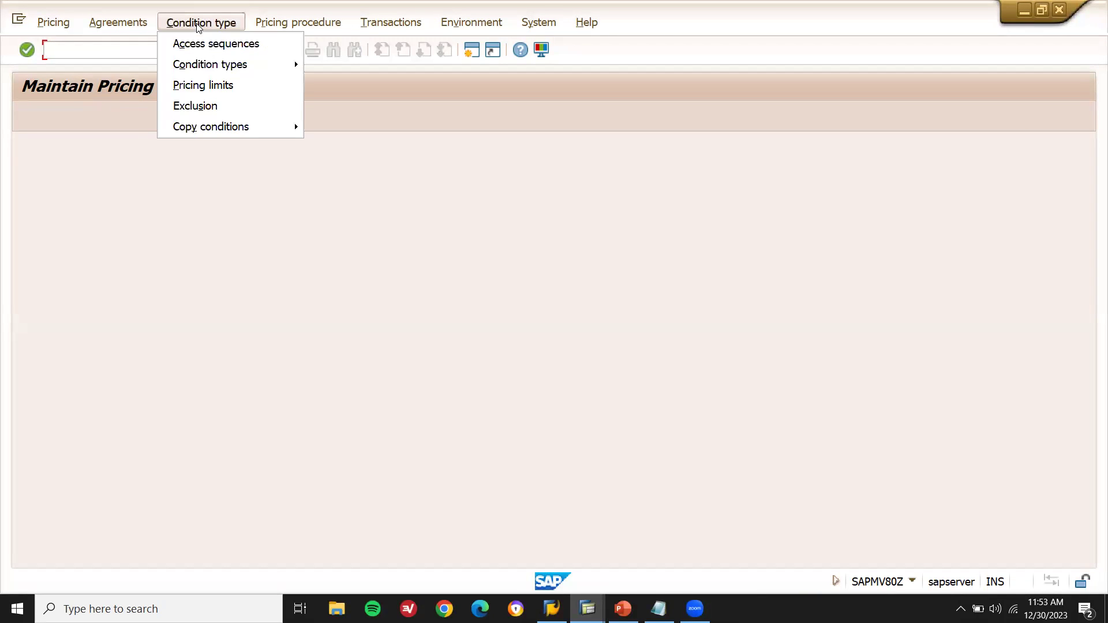
{"action": "mouse_move", "coordinate": [200, 62]}
{"action": "mouse_move", "coordinate": [474, 23]}
{"action": "mouse_move", "coordinate": [494, 52]}
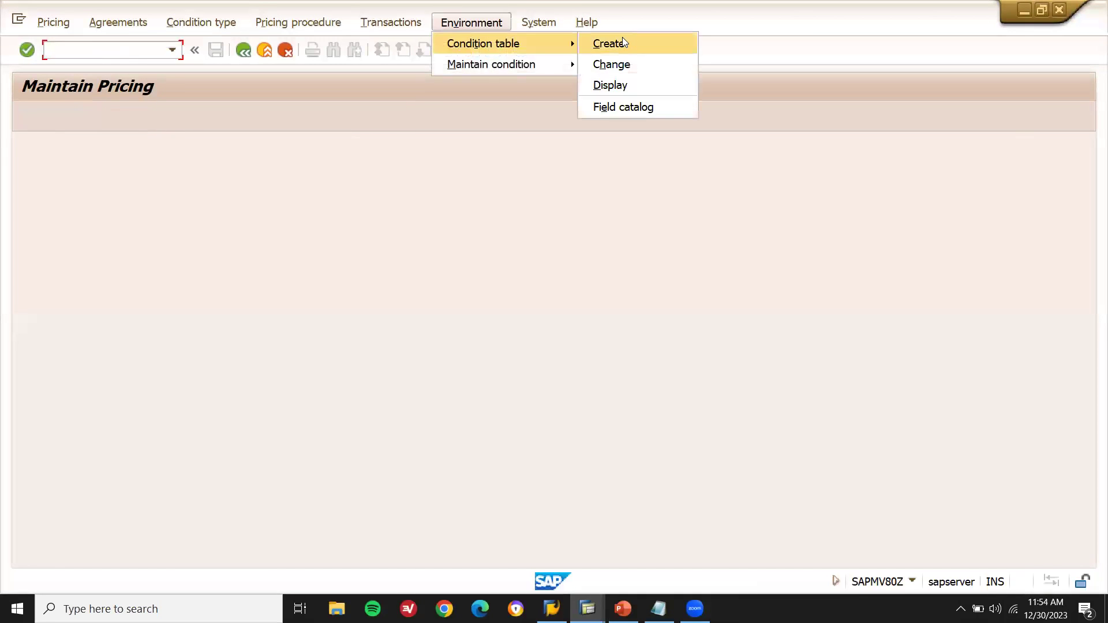
{"action": "left_click", "coordinate": [631, 38]}
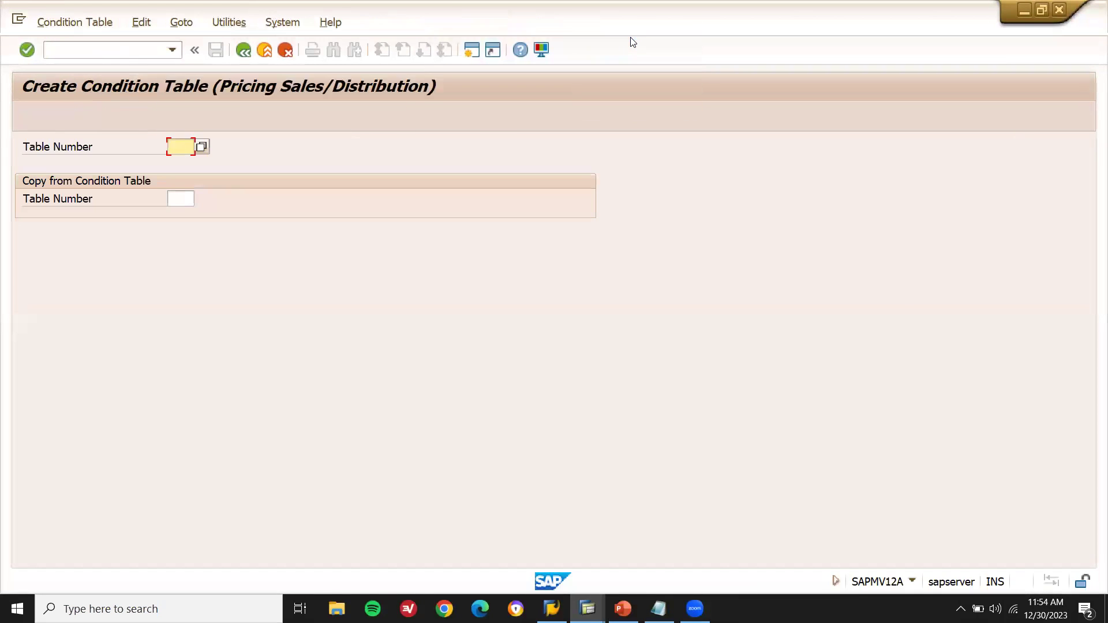
{"action": "left_click", "coordinate": [247, 52]}
{"action": "left_click", "coordinate": [197, 23]}
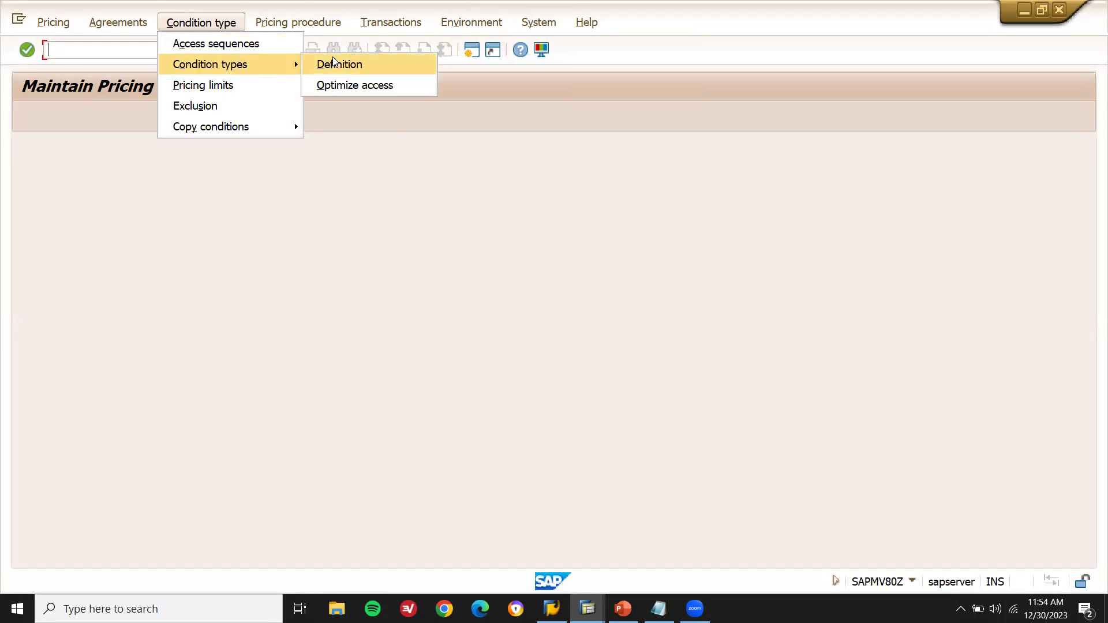
{"action": "mouse_move", "coordinate": [298, 22]}
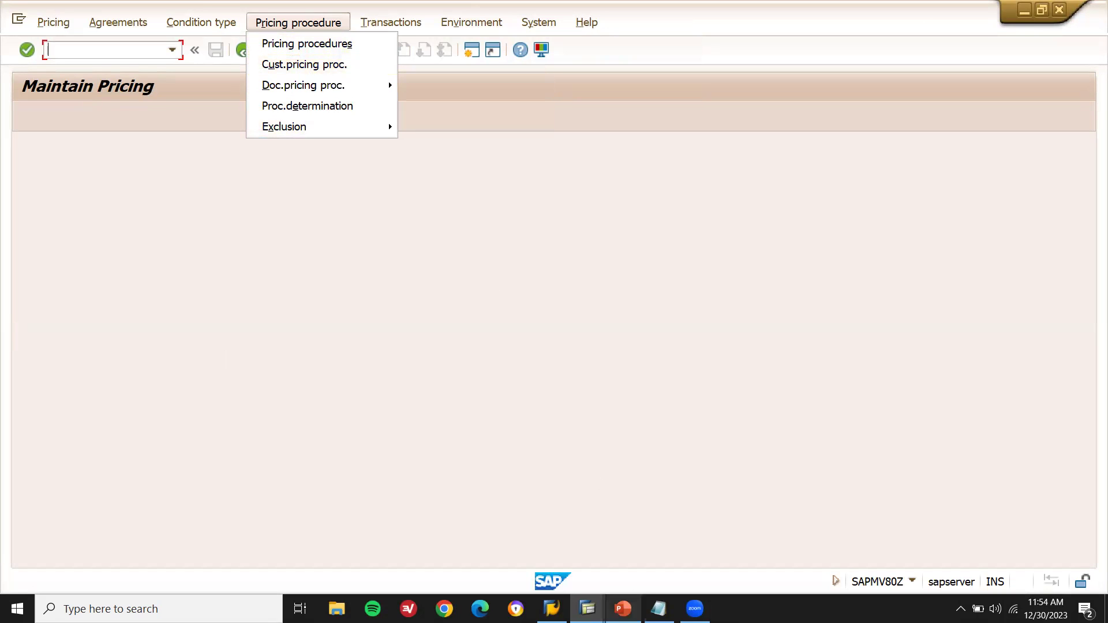
{"action": "key", "text": "alt+Tab"}
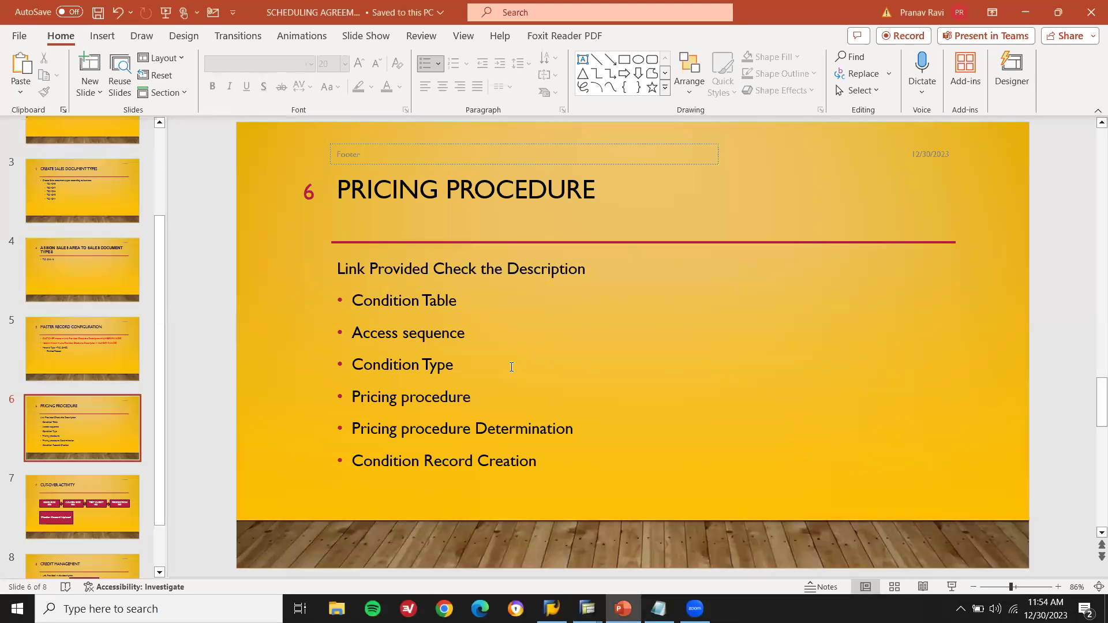
Step: Add a 'Document pricing procedure' bullet after Condition Type, followed by a 'customer' bullet
{"action": "left_click", "coordinate": [527, 403]}
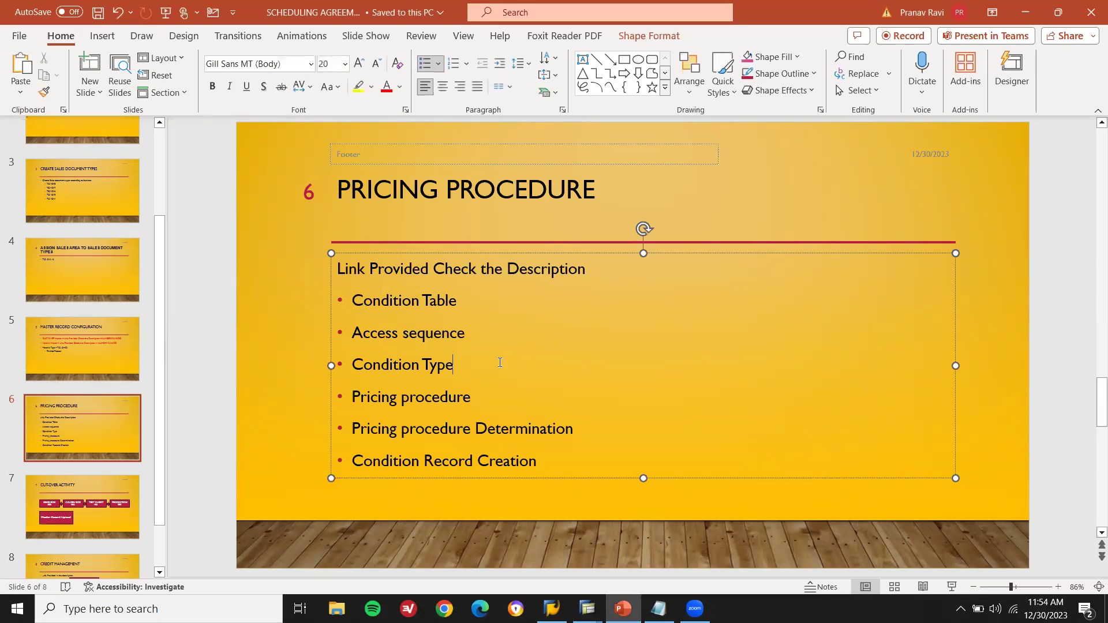
{"action": "key", "text": "Return"}
{"action": "type", "text": "dOCUMENT pricing procedure"}
{"action": "key", "text": "Return"}
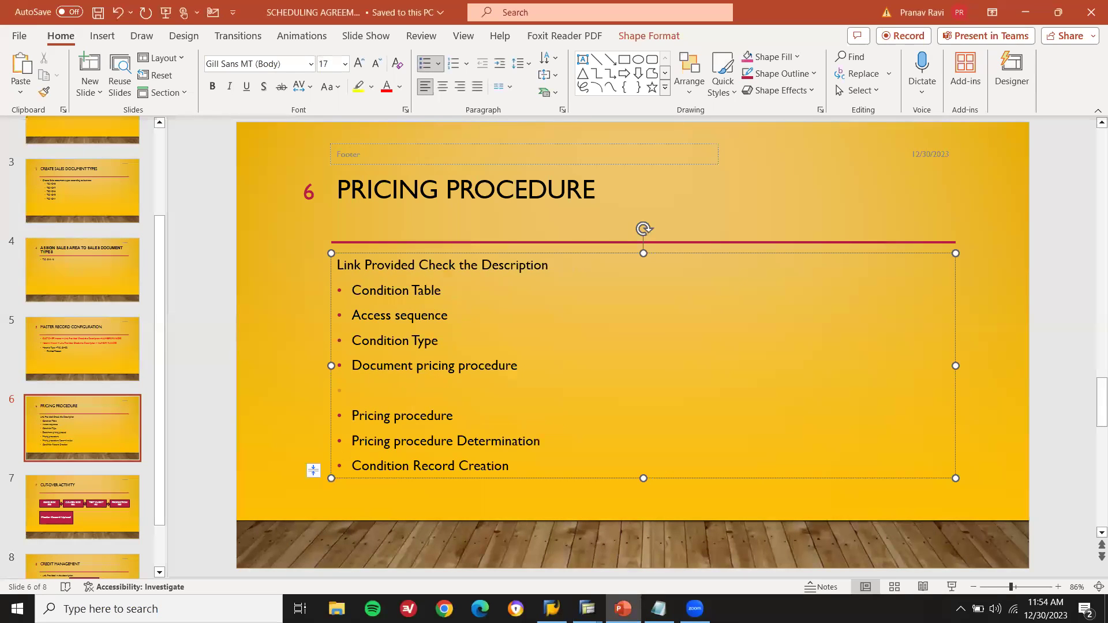
{"action": "type", "text": "customer"}
Step: Copy 'pricing procedure' into the customer bullet and remove the extra empty line
{"action": "left_click", "coordinate": [408, 365]}
{"action": "left_click_drag", "start_coordinate": [416, 366], "coordinate": [518, 365]}
{"action": "key", "text": "ctrl+c"}
{"action": "left_click", "coordinate": [352, 391]}
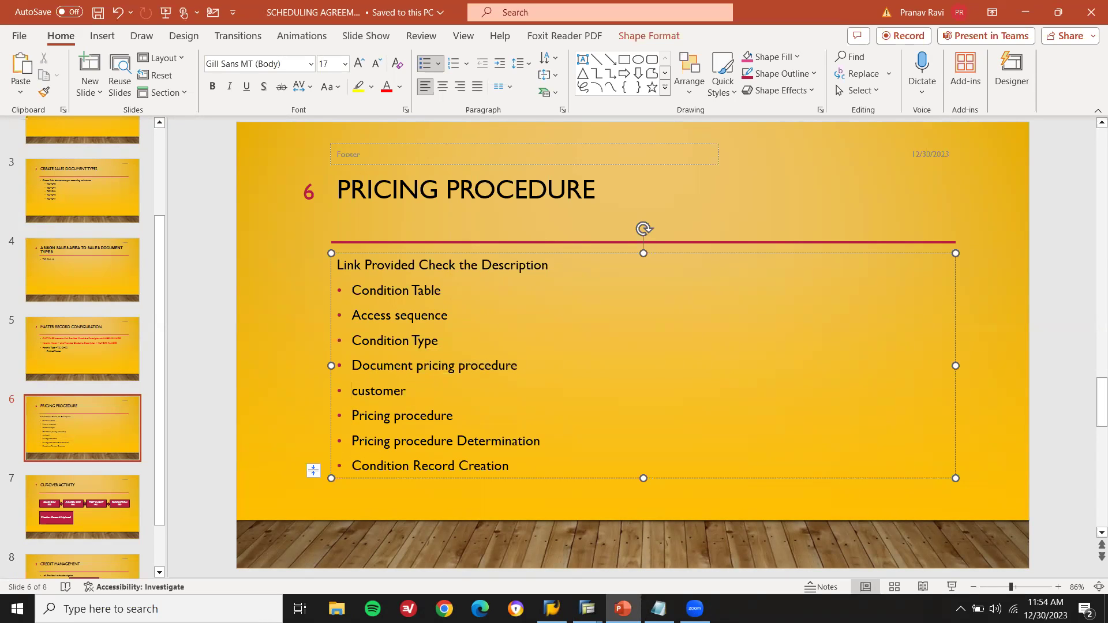
{"action": "key", "text": "ctrl+v"}
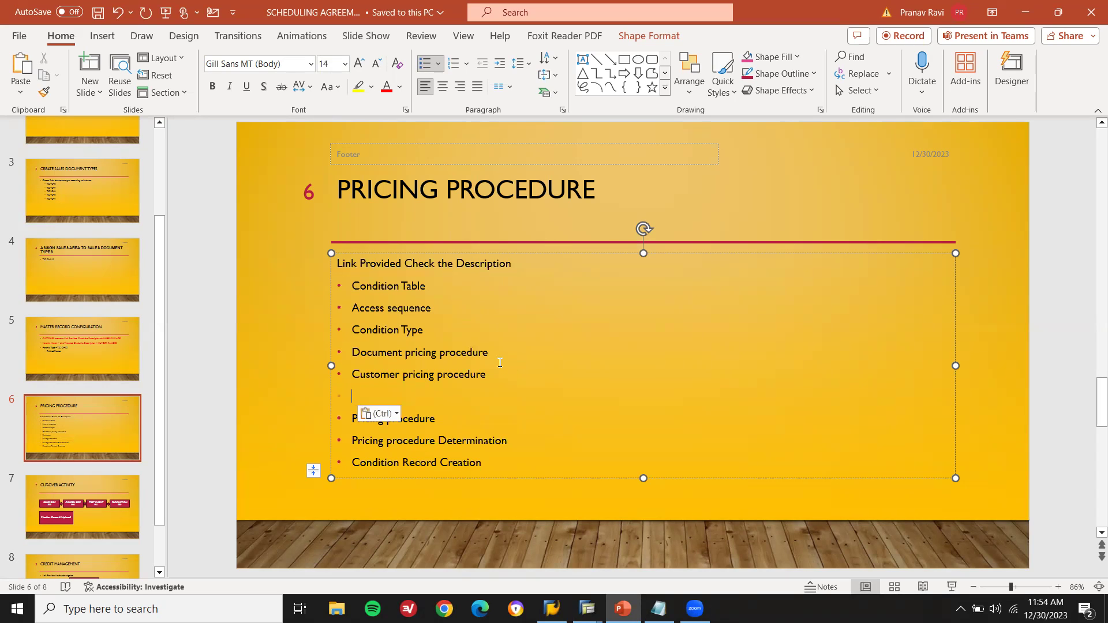
{"action": "key", "text": "BackSpace"}
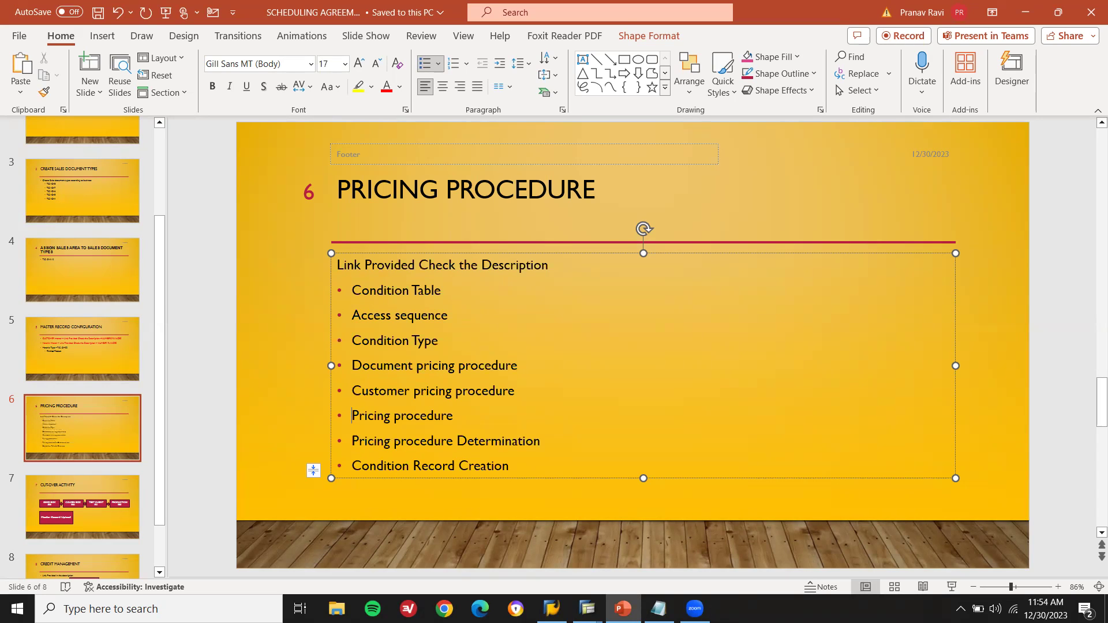
{"action": "key", "text": "shift+End"}
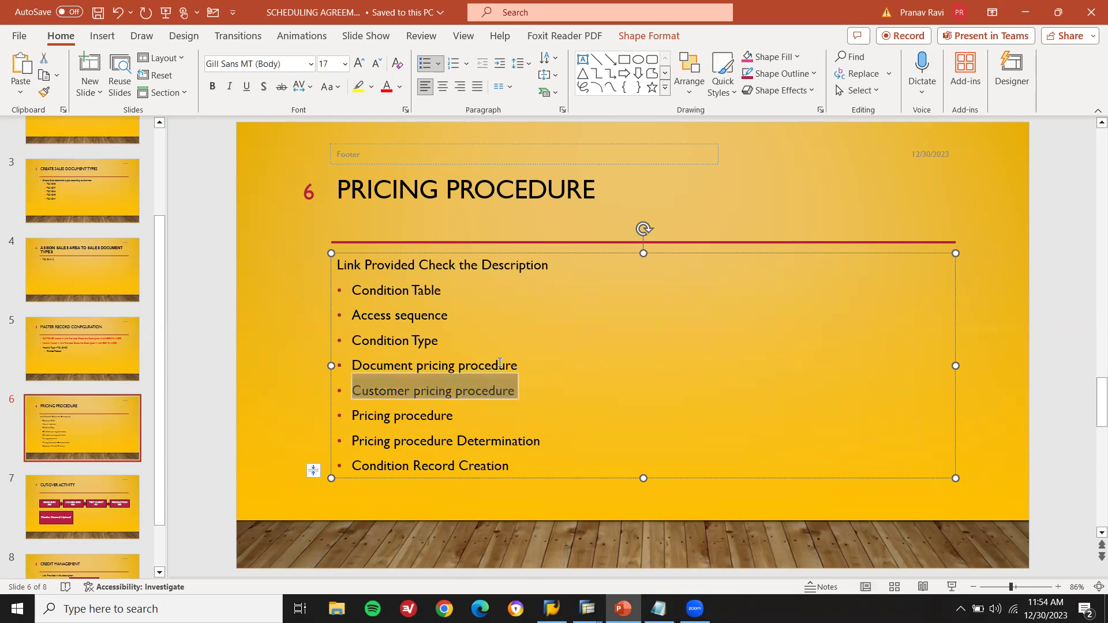
Step: Highlight the Customer pricing procedure, Document pricing procedure and Pricing procedure Determination lines
{"action": "left_click", "coordinate": [502, 391]}
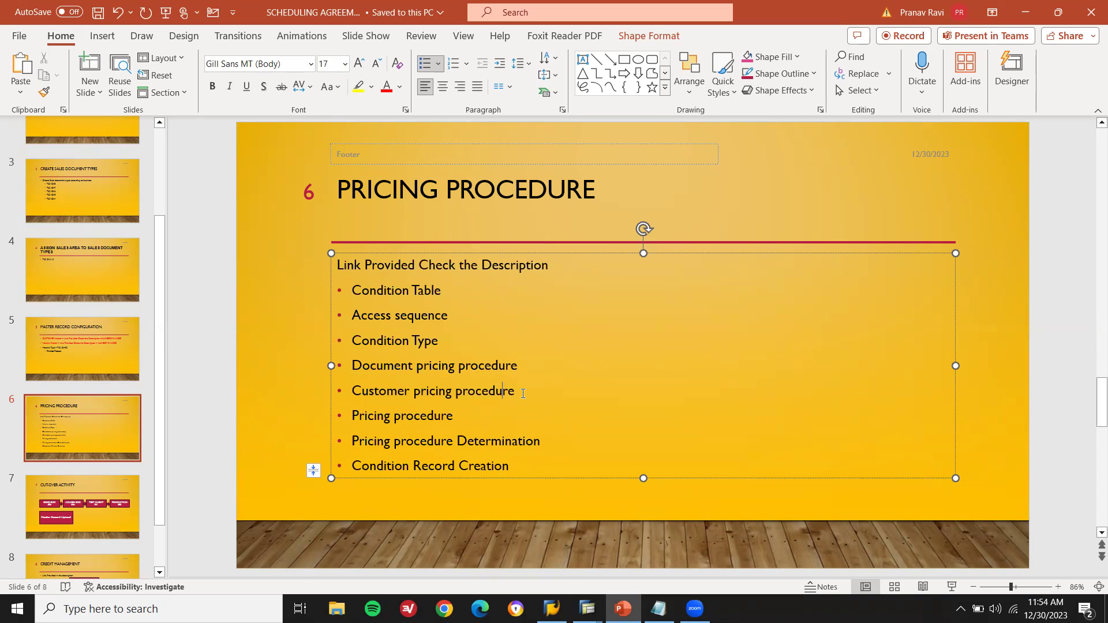
{"action": "key", "text": "shift+Left"}
{"action": "key", "text": "shift+Left"}
{"action": "key", "text": "shift+Left"}
{"action": "key", "text": "shift+Left"}
{"action": "key", "text": "shift+Left"}
{"action": "key", "text": "shift+Left"}
{"action": "key", "text": "shift+Left"}
{"action": "key", "text": "shift+Left"}
{"action": "key", "text": "shift+Left"}
{"action": "key", "text": "shift+Left"}
{"action": "key", "text": "shift+Left"}
{"action": "key", "text": "shift+Left"}
{"action": "key", "text": "shift+Left"}
{"action": "key", "text": "shift+Left"}
{"action": "key", "text": "shift+Left"}
{"action": "key", "text": "shift+Left"}
{"action": "key", "text": "shift+Left"}
{"action": "key", "text": "shift+Left"}
{"action": "key", "text": "shift+Left"}
{"action": "key", "text": "shift+Left"}
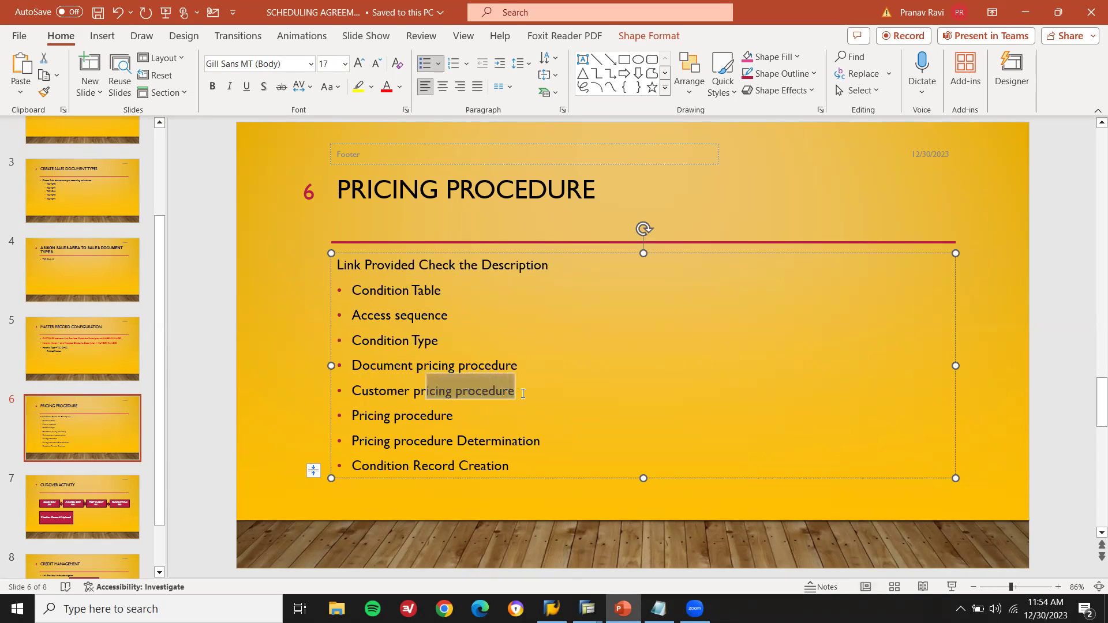
{"action": "key", "text": "Left"}
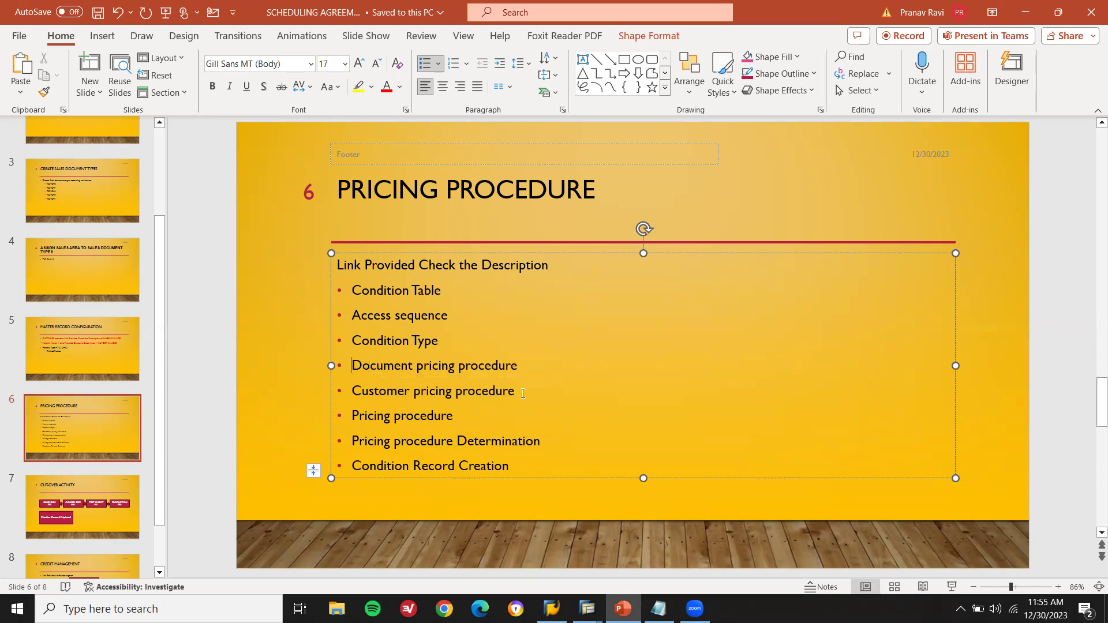
{"action": "key", "text": "shift+Right"}
{"action": "key", "text": "shift+Right"}
{"action": "key", "text": "shift+Right"}
{"action": "key", "text": "shift+Right"}
{"action": "key", "text": "shift+Right"}
{"action": "key", "text": "shift+Right"}
{"action": "key", "text": "shift+Right"}
{"action": "key", "text": "shift+Right"}
{"action": "key", "text": "shift+Right"}
{"action": "key", "text": "shift+Right"}
{"action": "key", "text": "shift+Right"}
{"action": "key", "text": "shift+Right"}
{"action": "key", "text": "shift+Right"}
{"action": "key", "text": "shift+Right"}
{"action": "key", "text": "shift+Right"}
{"action": "key", "text": "shift+Right"}
{"action": "key", "text": "shift+Right"}
{"action": "key", "text": "shift+Right"}
{"action": "key", "text": "shift+Right"}
{"action": "key", "text": "shift+Right"}
{"action": "key", "text": "shift+Right"}
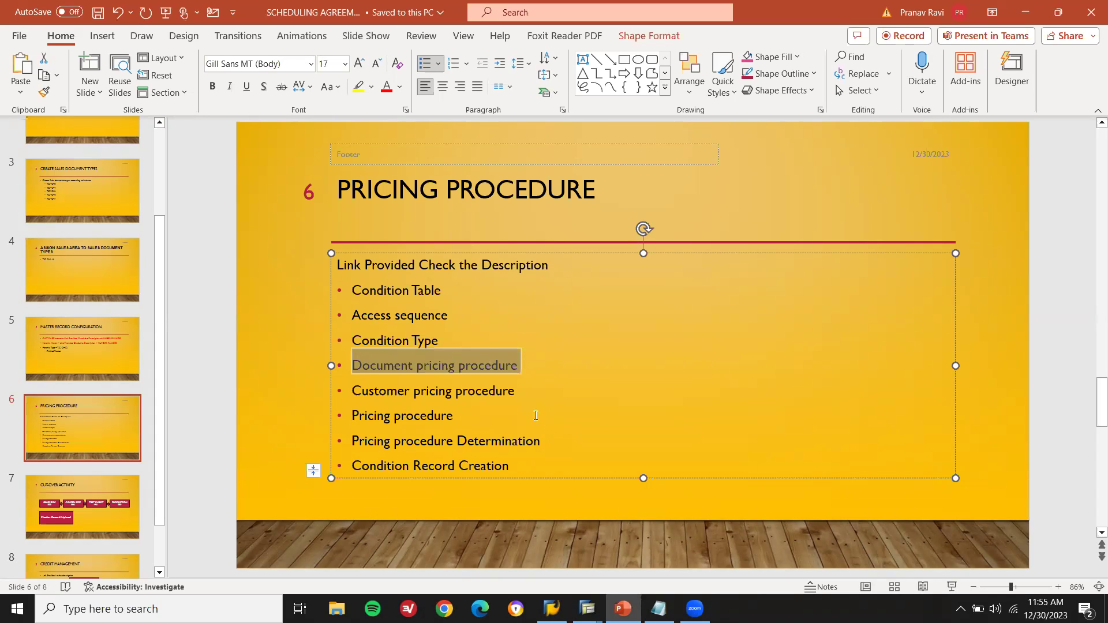
{"action": "left_click", "coordinate": [550, 440]}
{"action": "triple_click", "coordinate": [551, 440]}
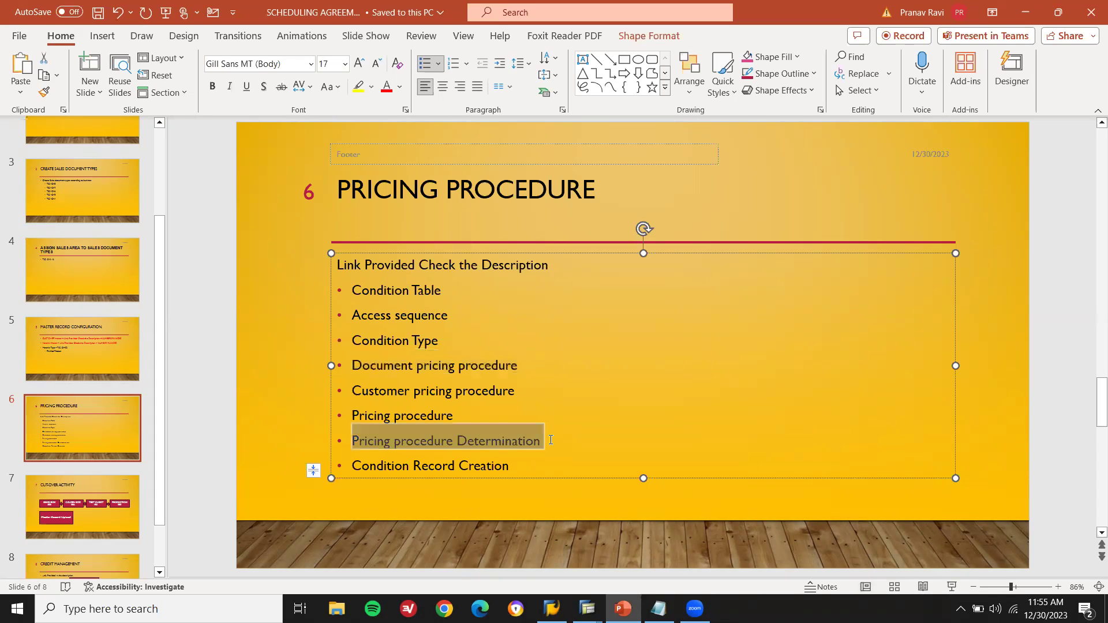
{"action": "left_click", "coordinate": [550, 440]}
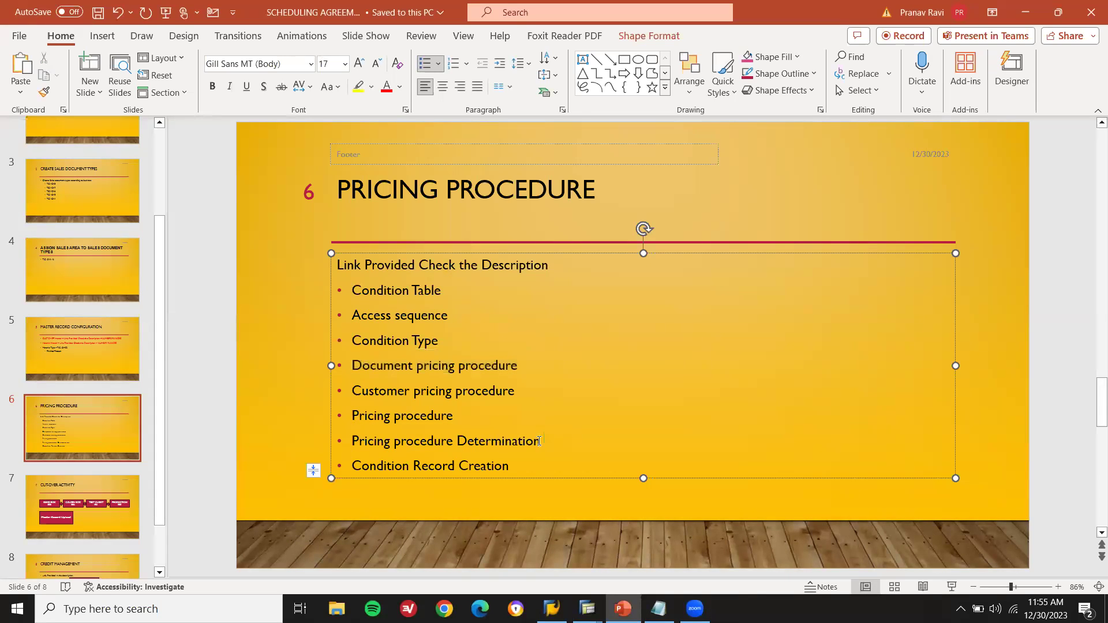